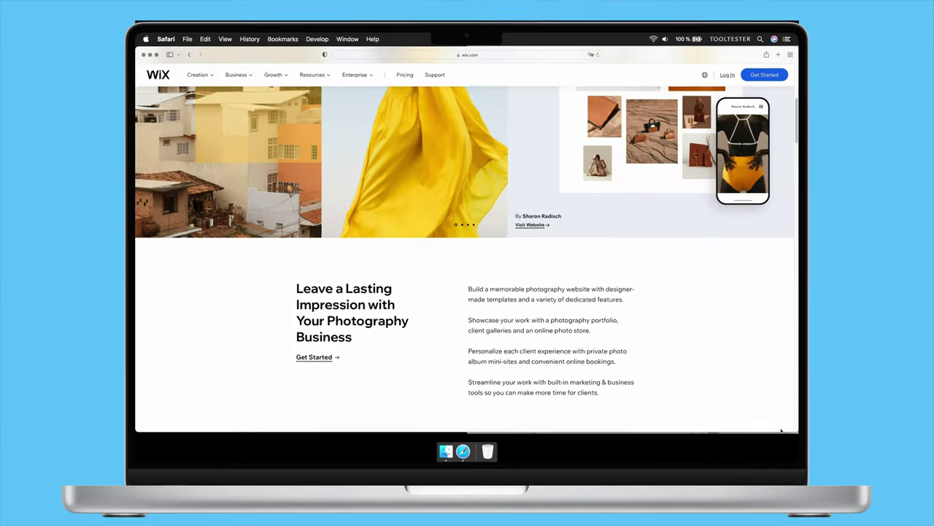
# Step: Scroll down the wix.com homepage to the Wix Photography portfolio section
pyautogui.scroll(-8, 781, 431)
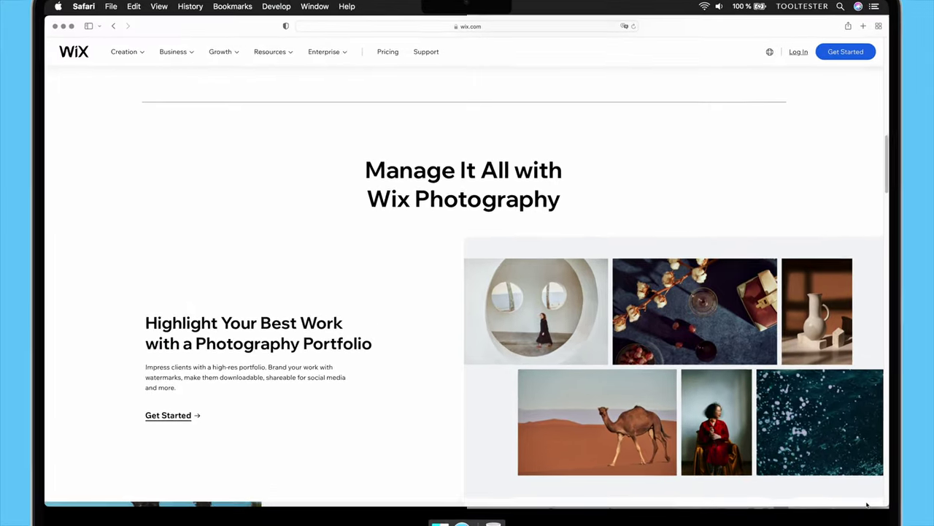
# Step: Scroll further down the wix.com photography page toward the Get Started option
pyautogui.scroll(-5, 836, 477)
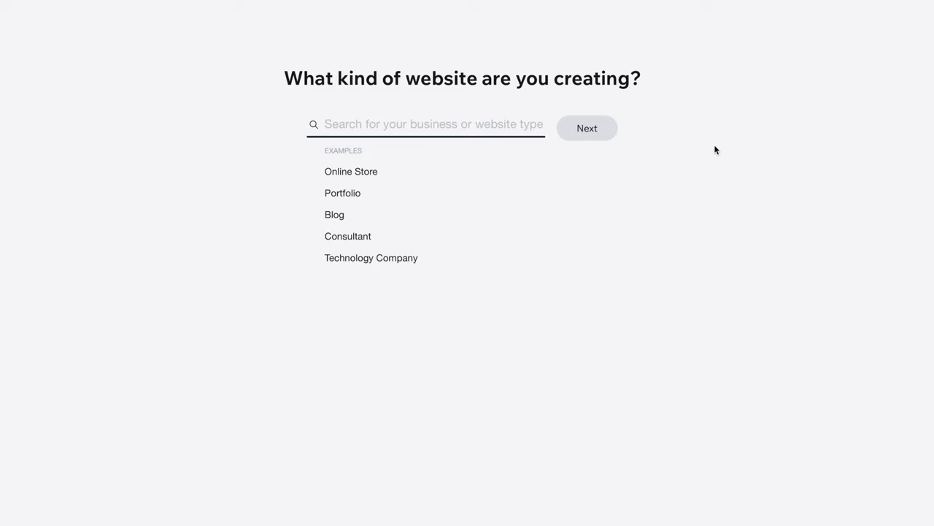
# Step: Choose Photographer as the website type and keep the site name PhotoWebsiteTutorial
pyautogui.click(511, 125)
pyautogui.write('Photographer')
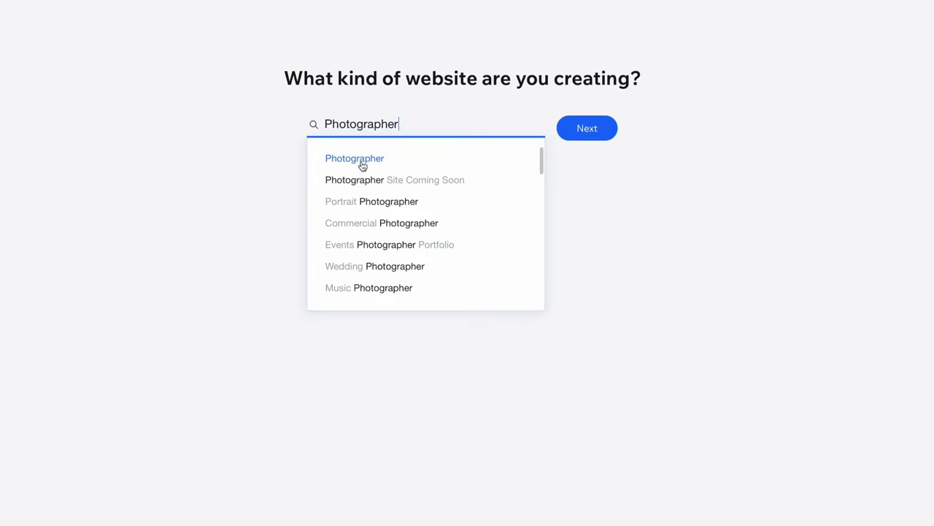
pyautogui.click(363, 167)
pyautogui.click(607, 137)
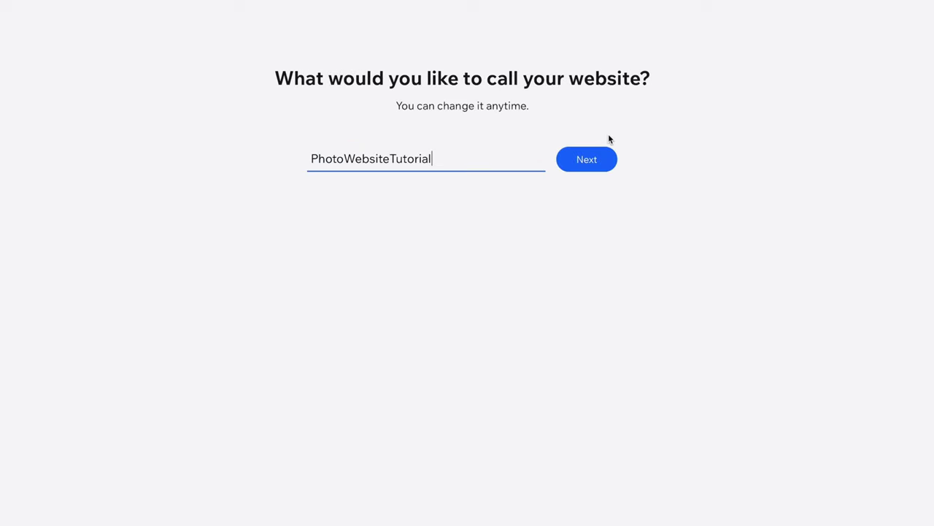
pyautogui.click(614, 161)
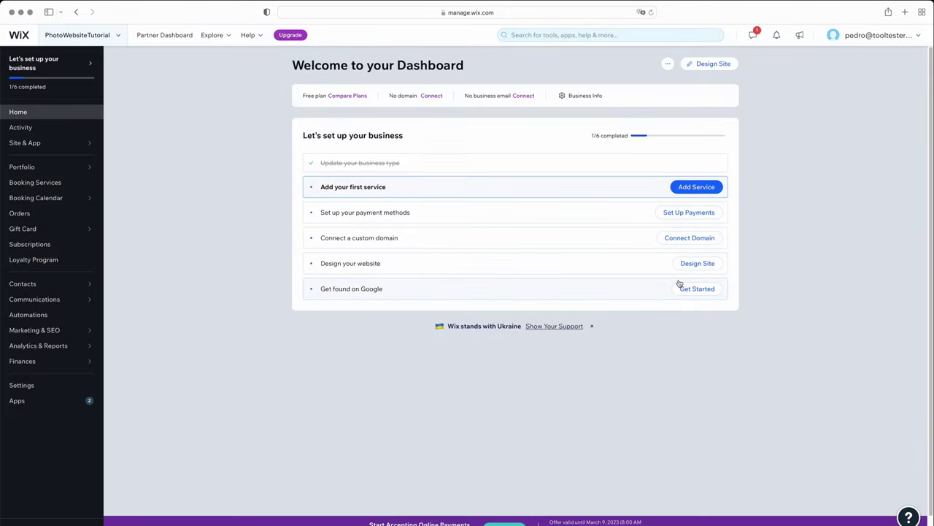
# Step: Start the Design Site task from the dashboard checklist to pick a photographer template
pyautogui.click(697, 263)
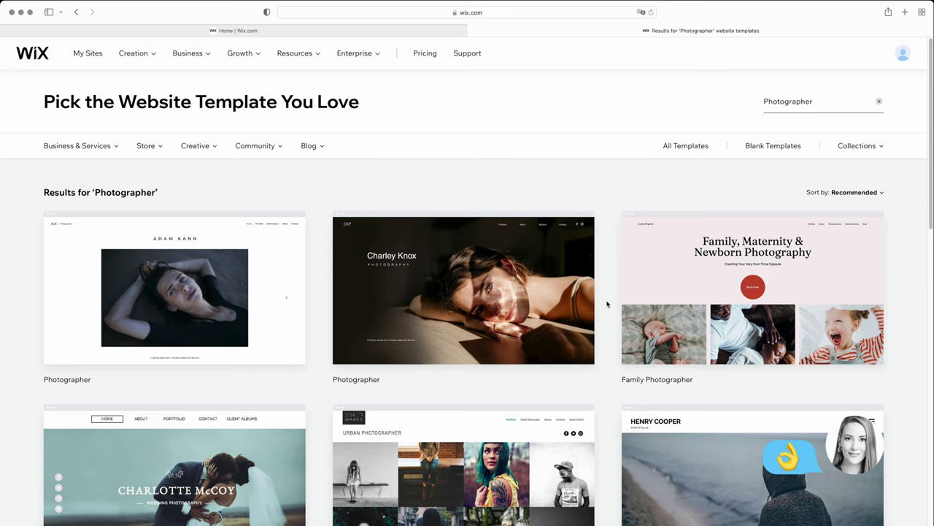
# Step: Open the Wedding Photographer template (Charlotte McCoy design) for editing
pyautogui.scroll(-4, 607, 304)
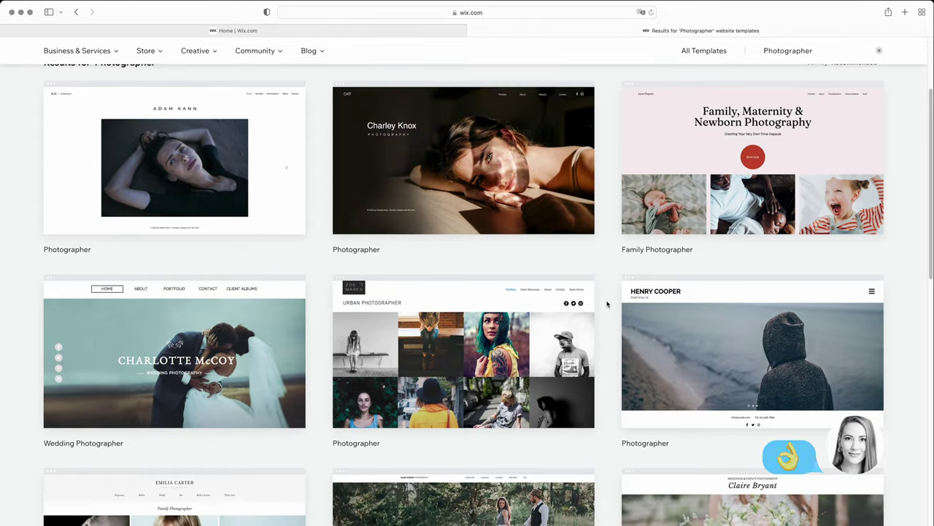
pyautogui.moveTo(479, 330)
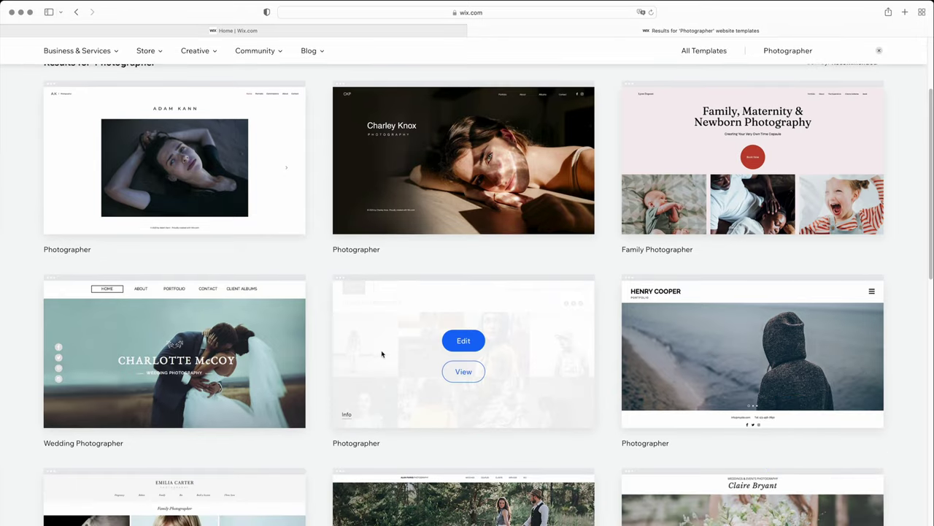
pyautogui.moveTo(245, 375)
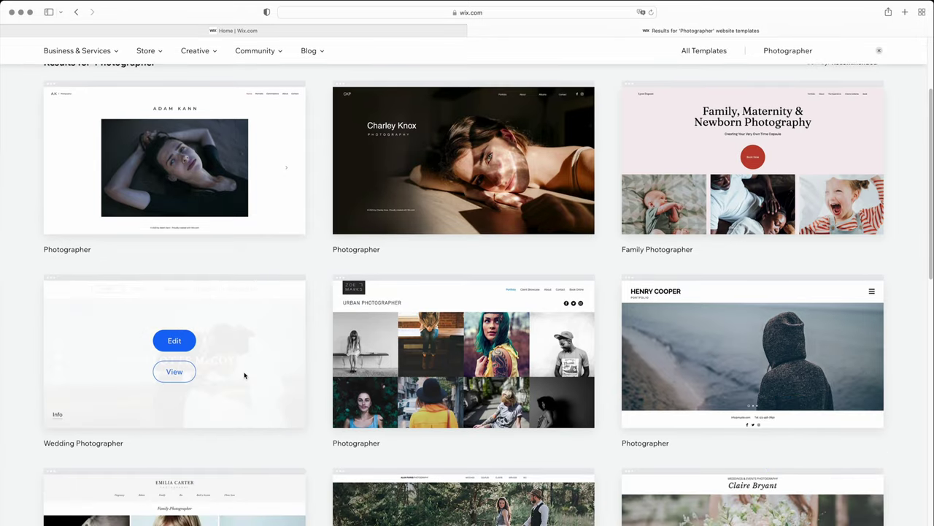
pyautogui.click(181, 348)
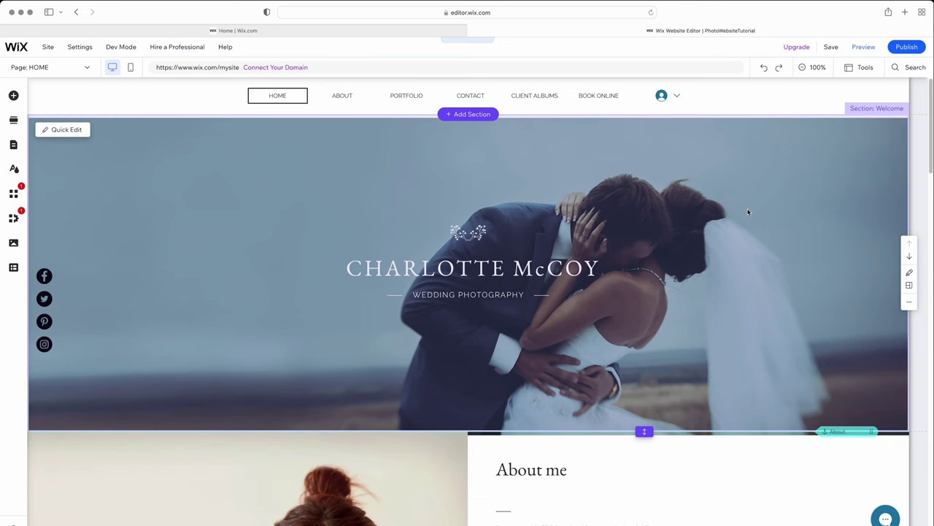
# Step: Put the About me section's paragraph into text-editing mode
pyautogui.scroll(-5, 747, 212)
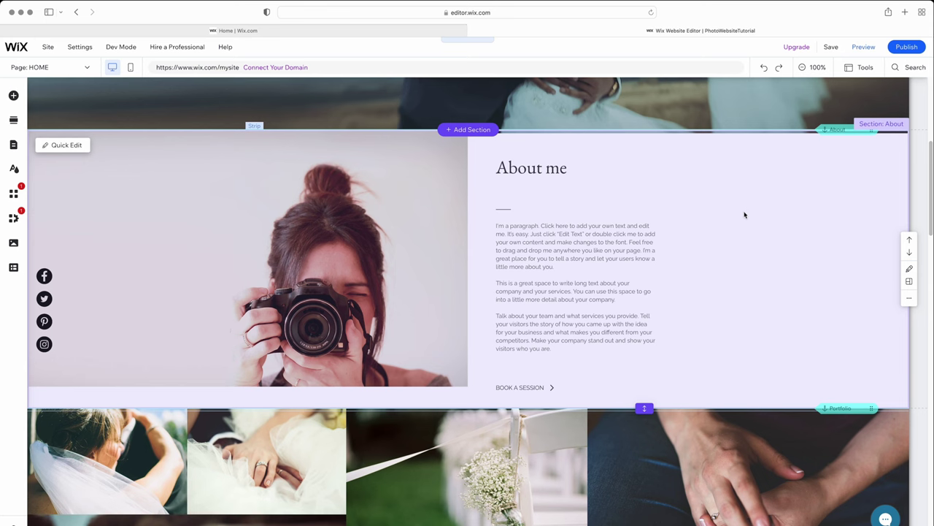
pyautogui.click(568, 283)
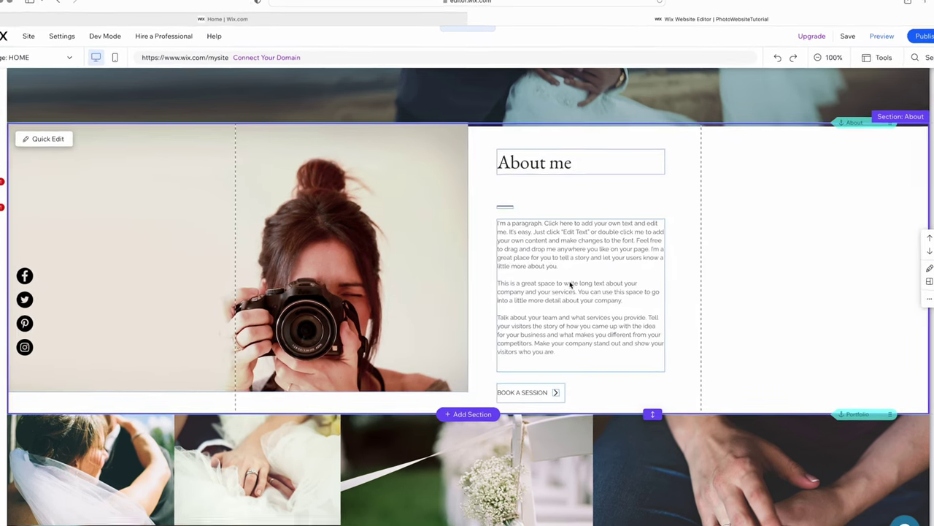
pyautogui.click(570, 284)
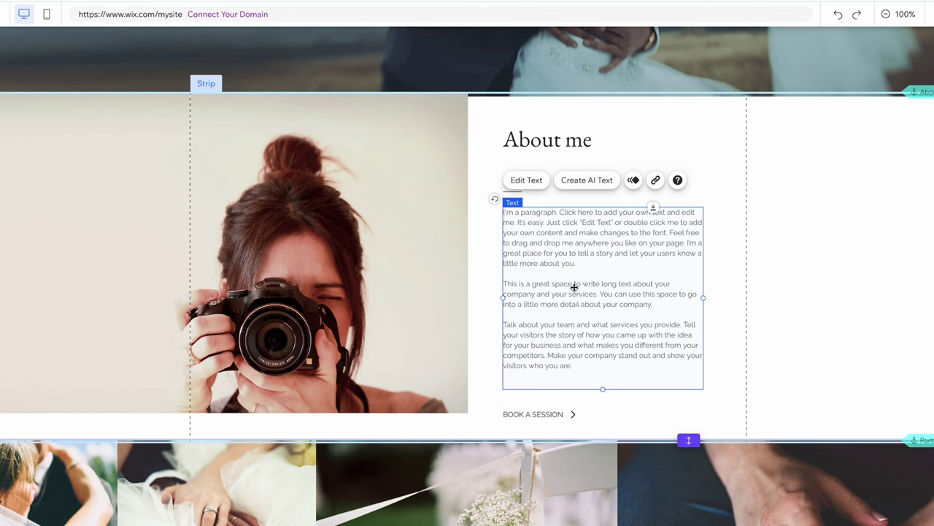
pyautogui.click(540, 181)
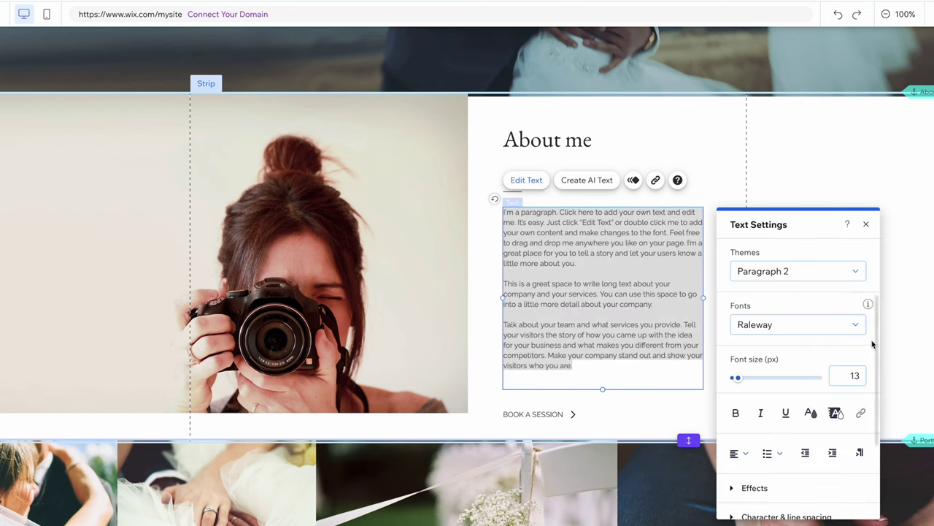
# Step: Select the photo beside the About me text and bring up its Change Image library
pyautogui.scroll(-3, 872, 343)
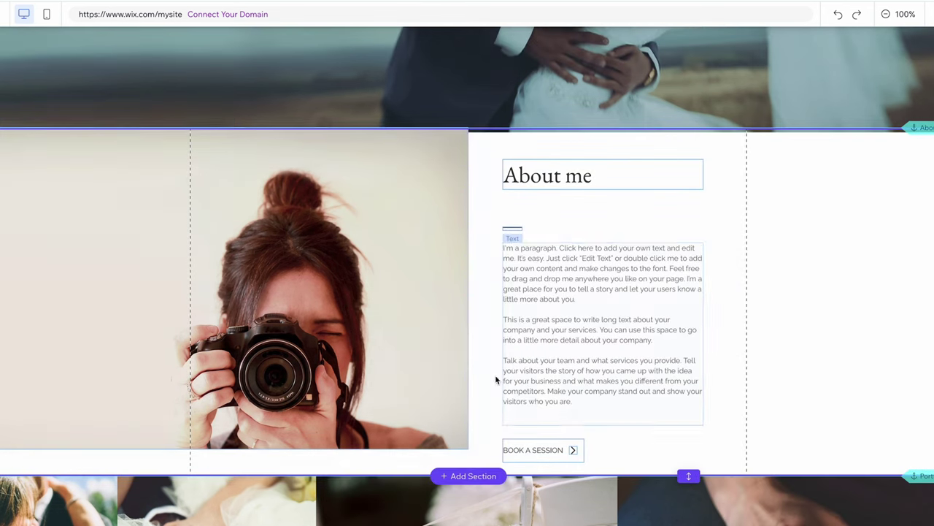
pyautogui.click(146, 327)
pyautogui.click(136, 298)
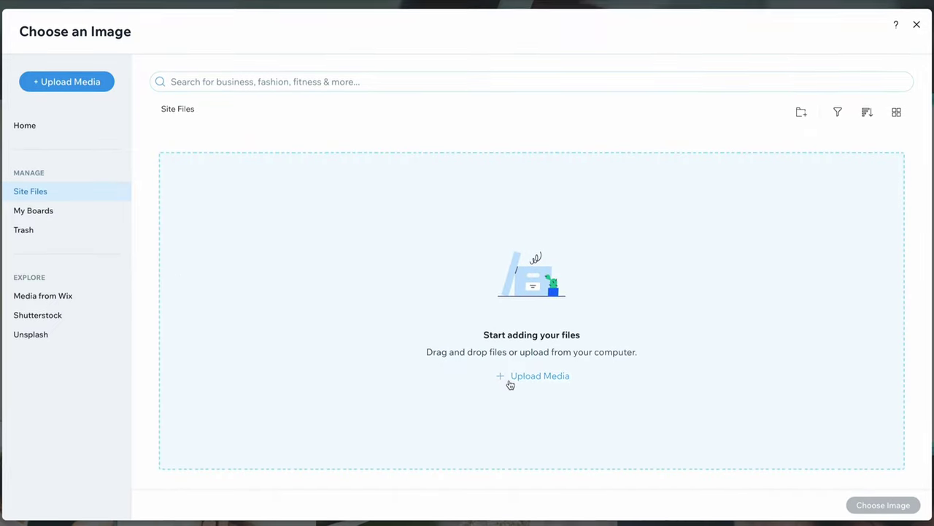
# Step: Upload the brown-sweater camera photo from the computer, then switch to the Thank You Page
pyautogui.click(508, 380)
pyautogui.click(533, 290)
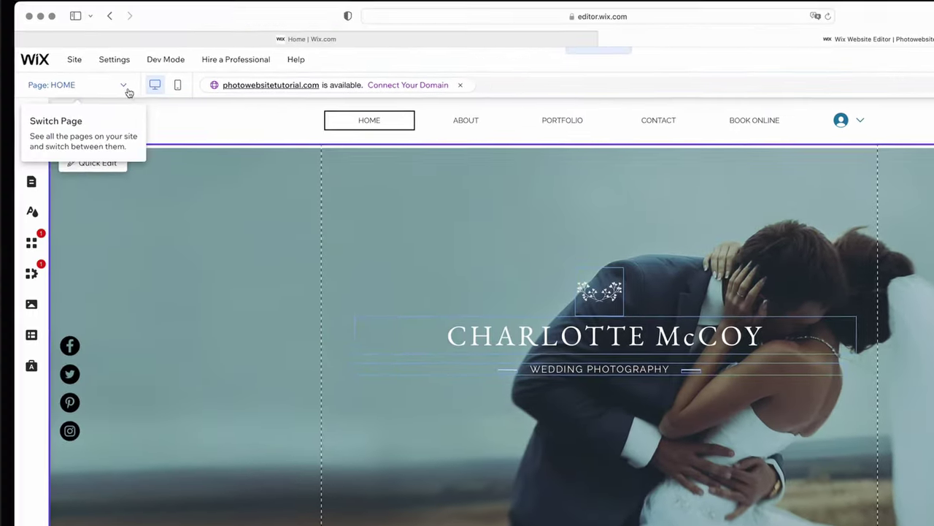
pyautogui.click(126, 88)
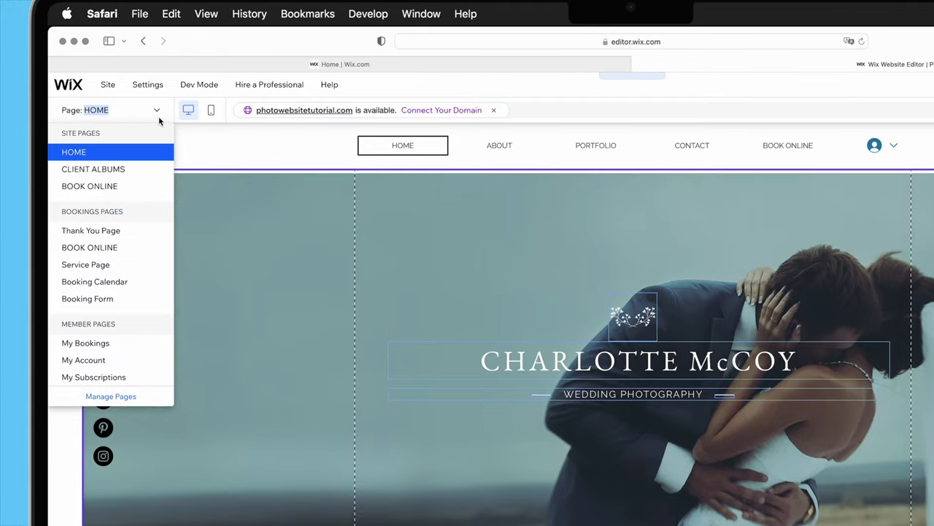
pyautogui.click(124, 230)
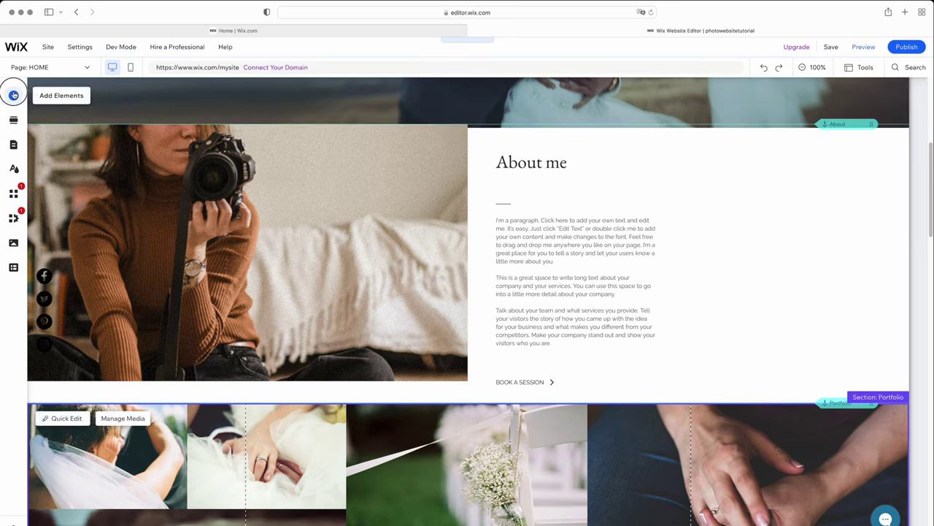
pyautogui.click(13, 95)
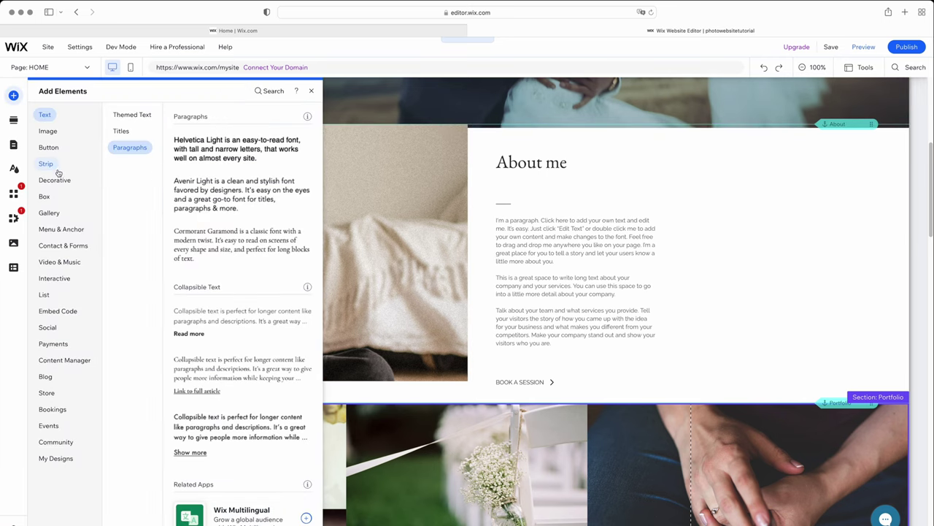
pyautogui.click(47, 165)
pyautogui.click(58, 214)
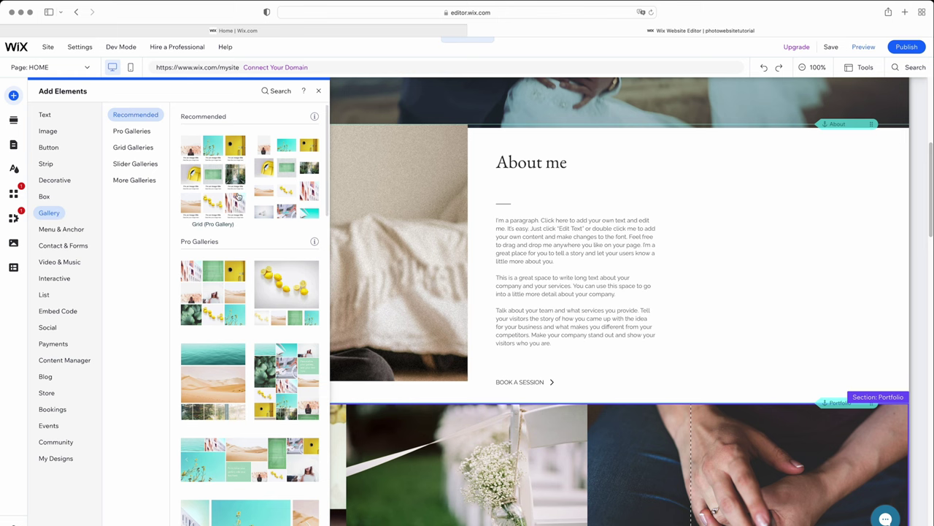
pyautogui.moveTo(256, 179); pyautogui.dragTo(448, 401)
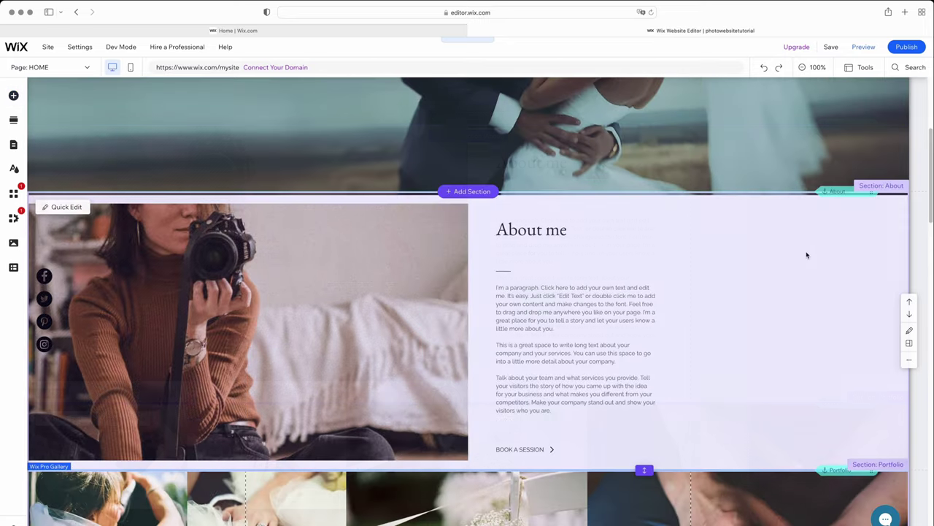
pyautogui.scroll(-10, 807, 254)
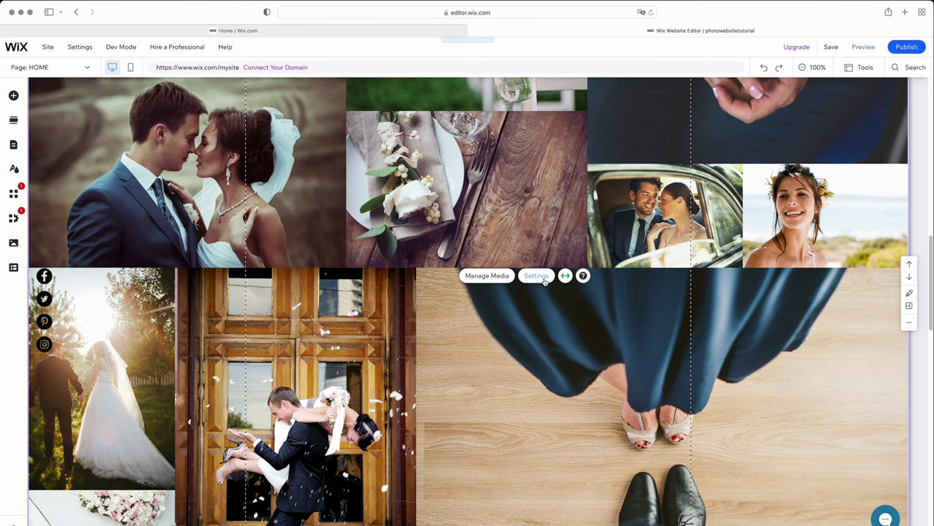
# Step: Change the wedding photo gallery's layout to Grid in the Pro Gallery settings
pyautogui.click(544, 280)
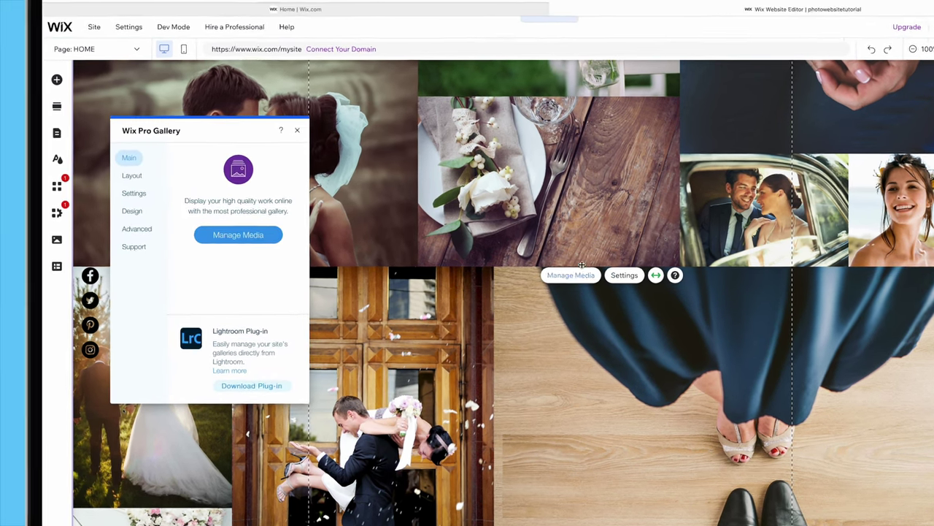
pyautogui.click(144, 179)
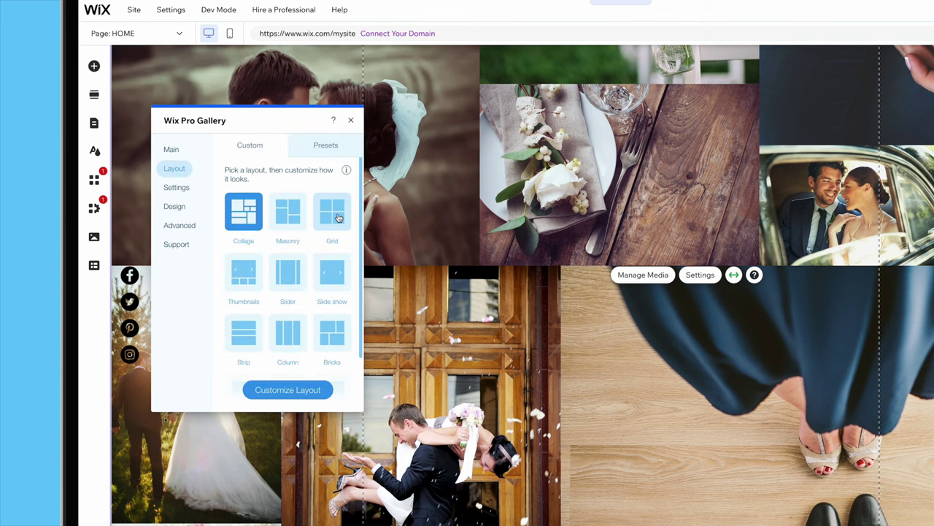
pyautogui.click(339, 218)
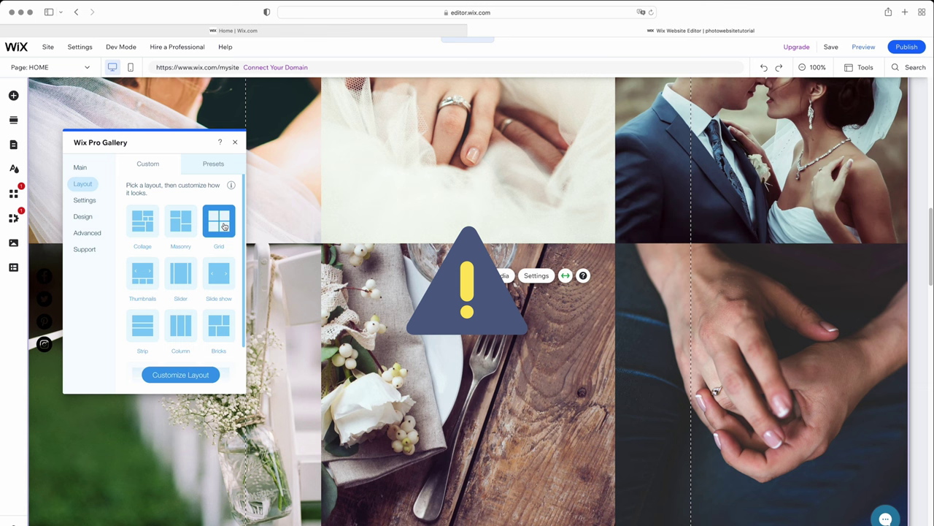
pyautogui.click(235, 142)
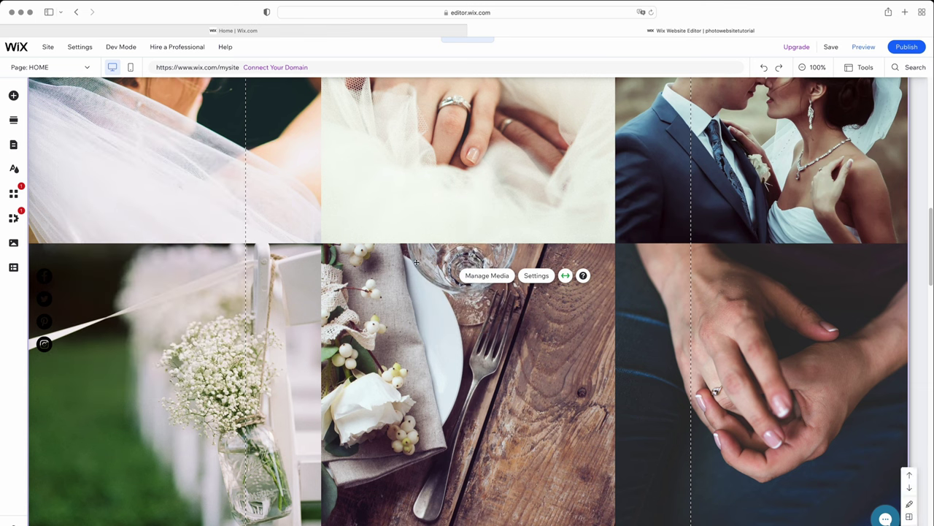
# Step: Try replacing the kissing couple gallery photo via upload, then browse Wix stock media instead
pyautogui.click(483, 276)
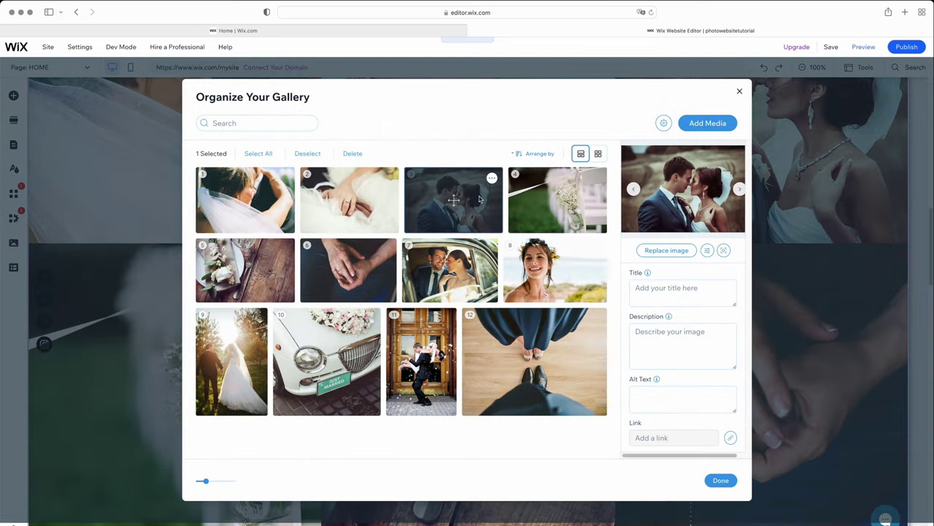
pyautogui.click(679, 250)
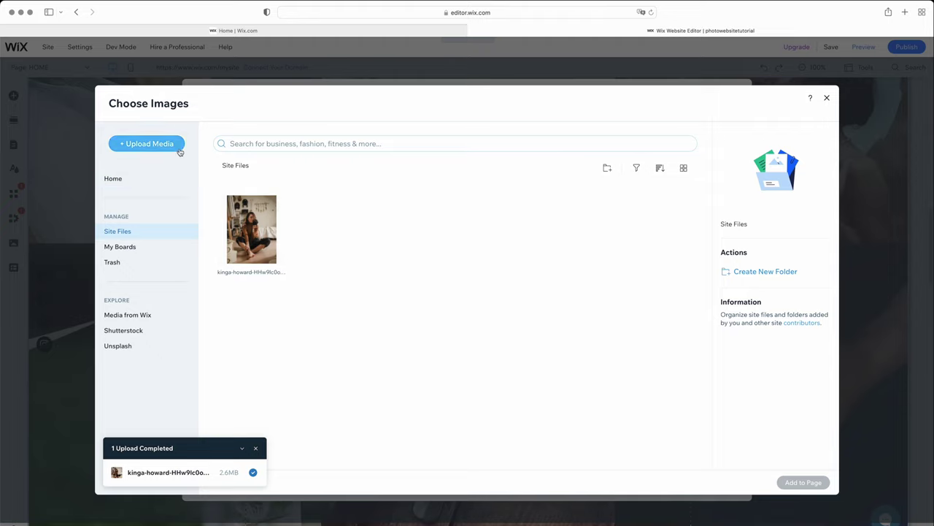
pyautogui.click(149, 144)
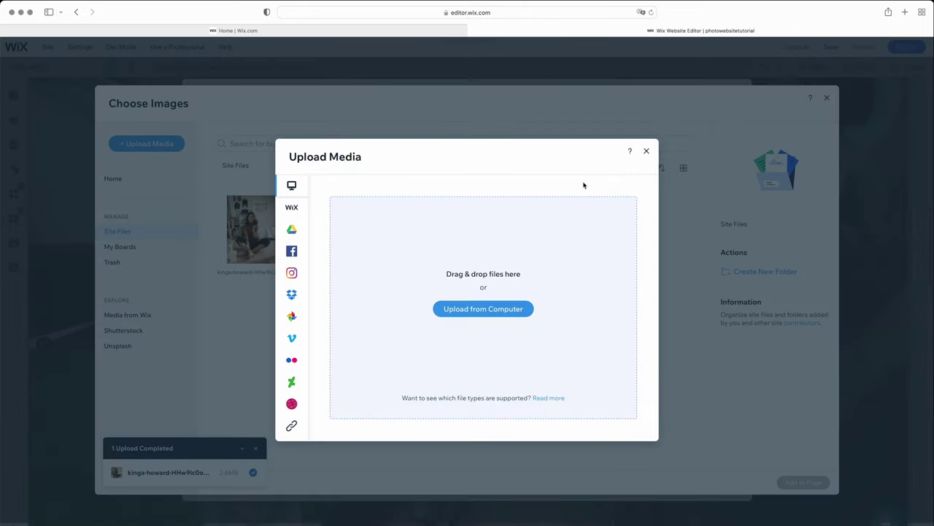
pyautogui.click(646, 151)
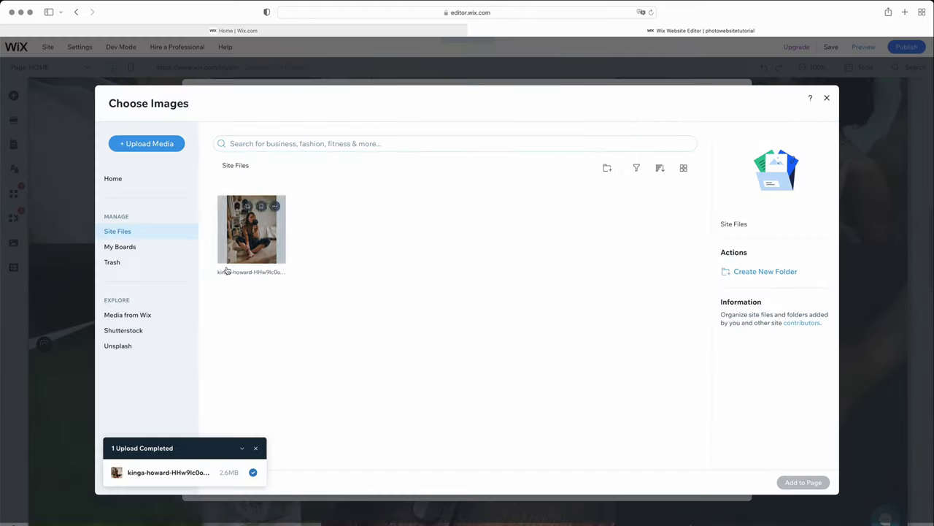
pyautogui.click(155, 318)
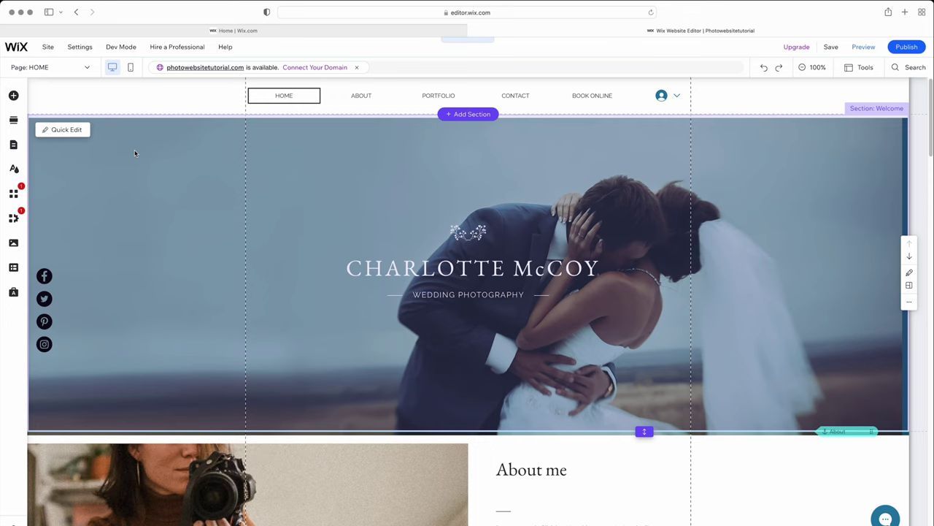
# Step: Search the App Market for 'Wix bookings', view the Wix Bookings app, then show Add Elements
pyautogui.click(14, 194)
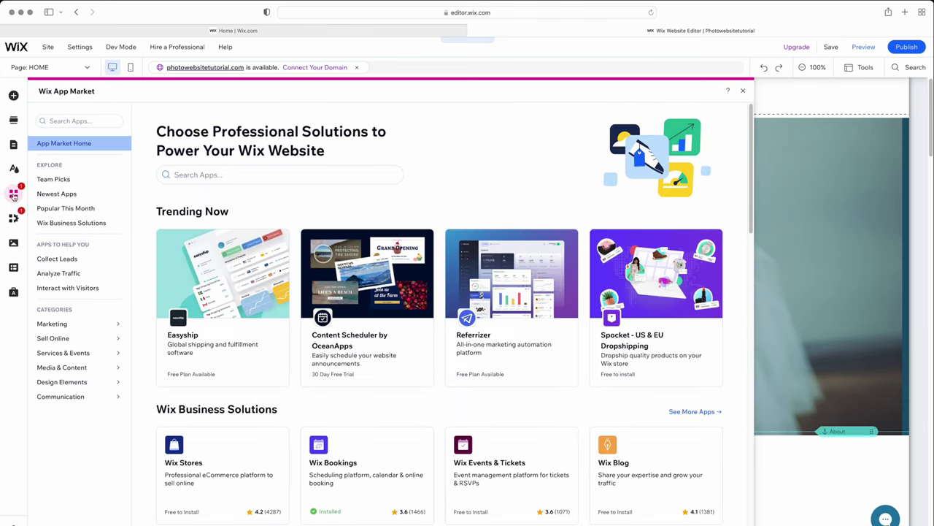
pyautogui.click(72, 121)
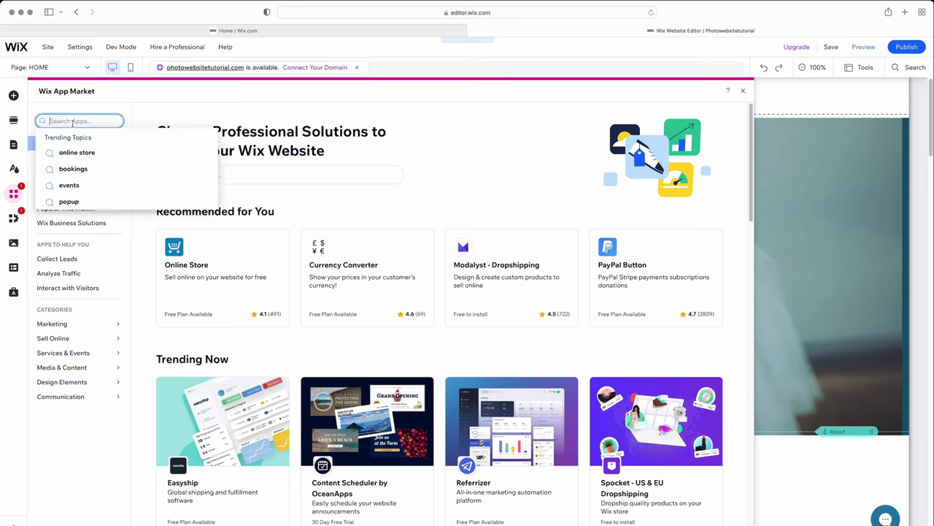
pyautogui.write('Wix bookings')
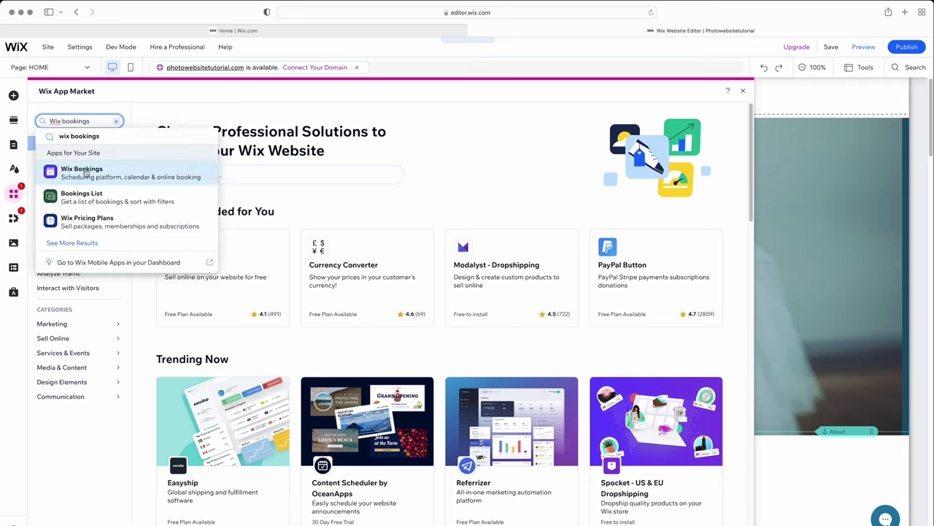
pyautogui.click(82, 173)
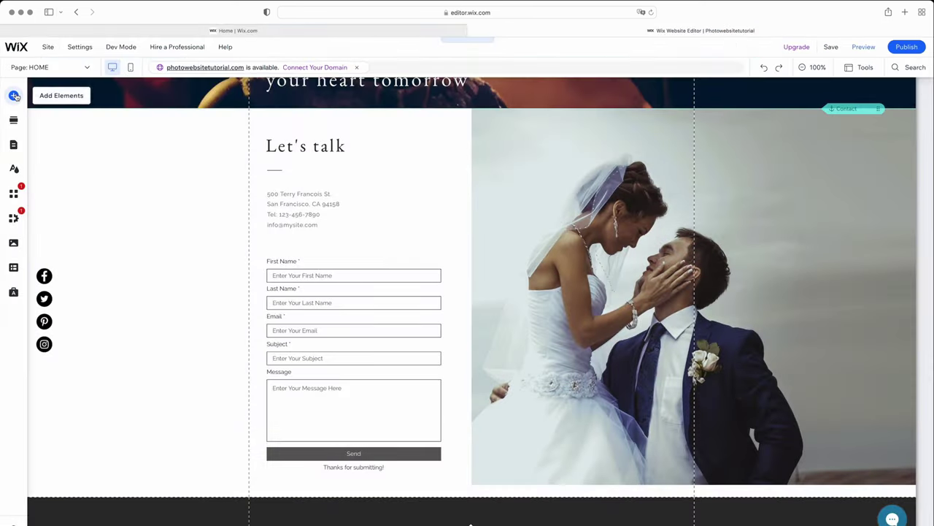
pyautogui.click(14, 96)
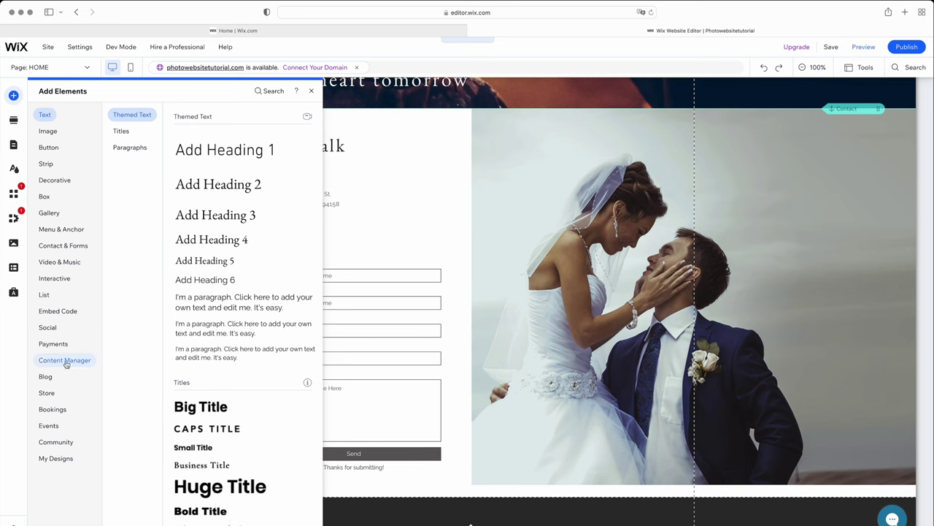
# Step: Add a Bookings Service List widget below the contact form and open its Manage Services page
pyautogui.moveTo(61, 409)
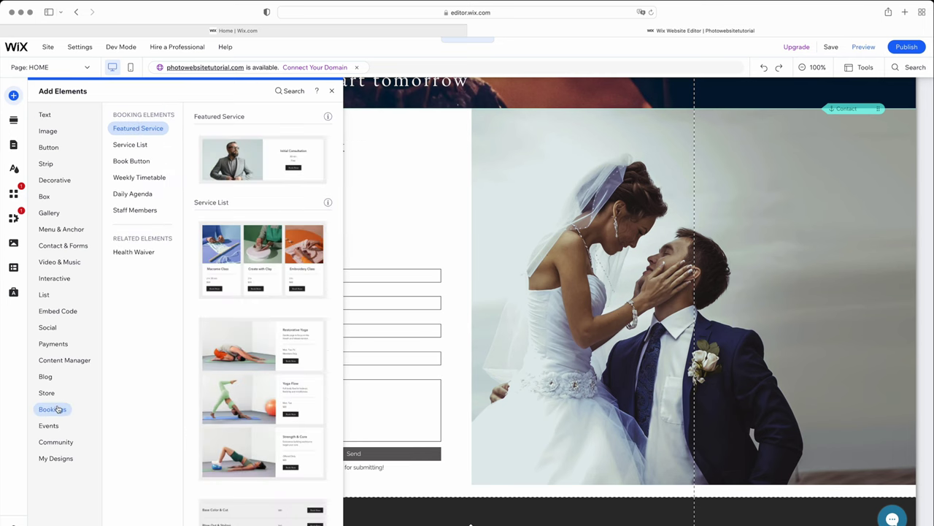
pyautogui.click(232, 272)
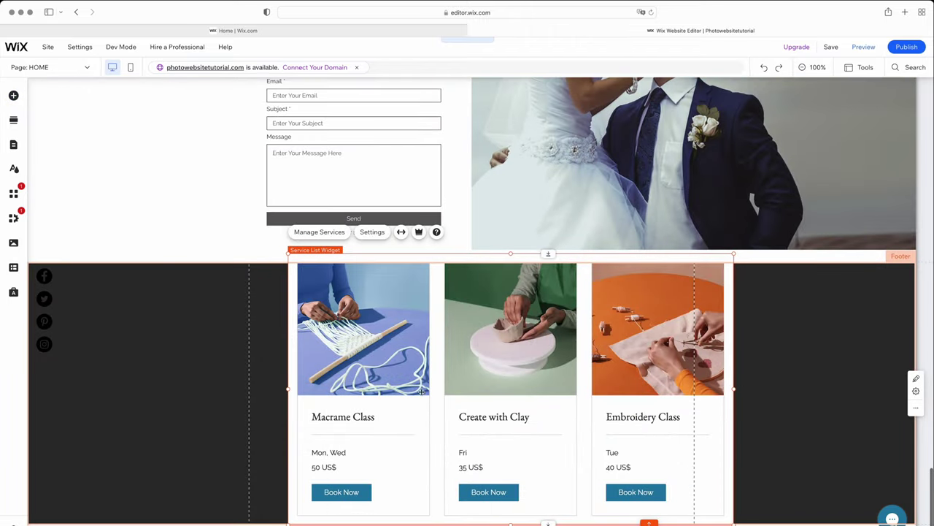
pyautogui.click(329, 232)
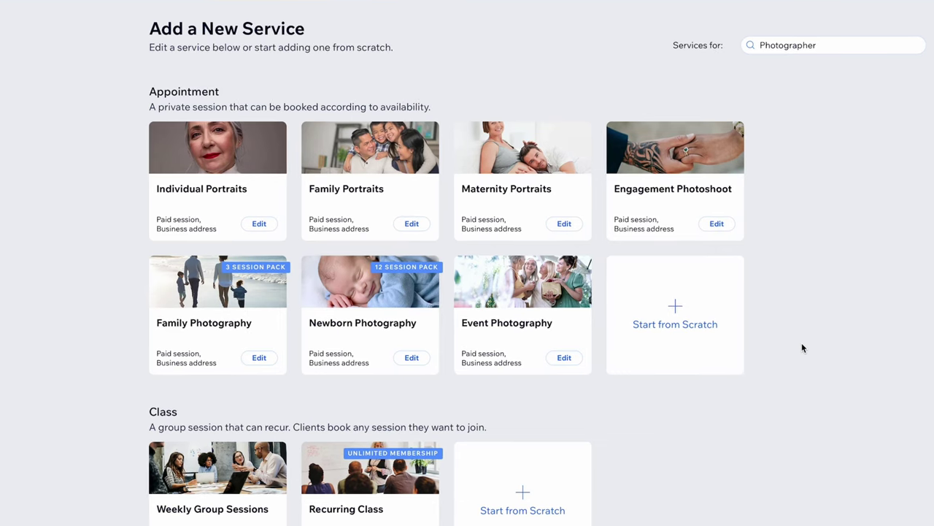
# Step: Open the Engagement Photoshoot appointment template for editing
pyautogui.scroll(-2, 802, 347)
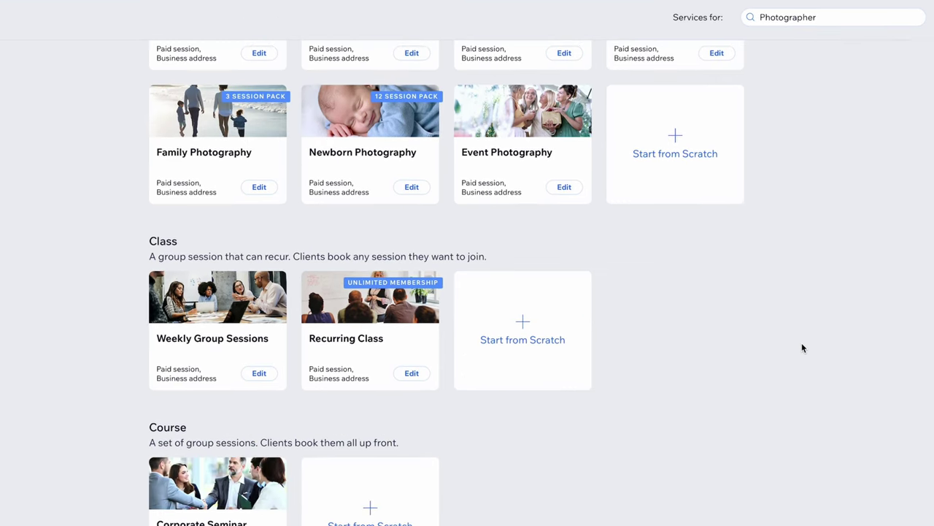
pyautogui.scroll(2, 802, 347)
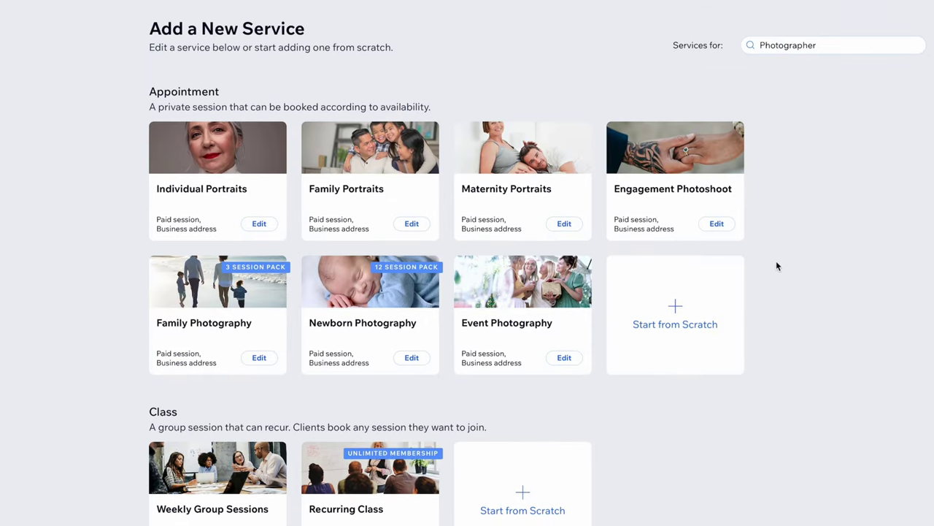
pyautogui.click(723, 226)
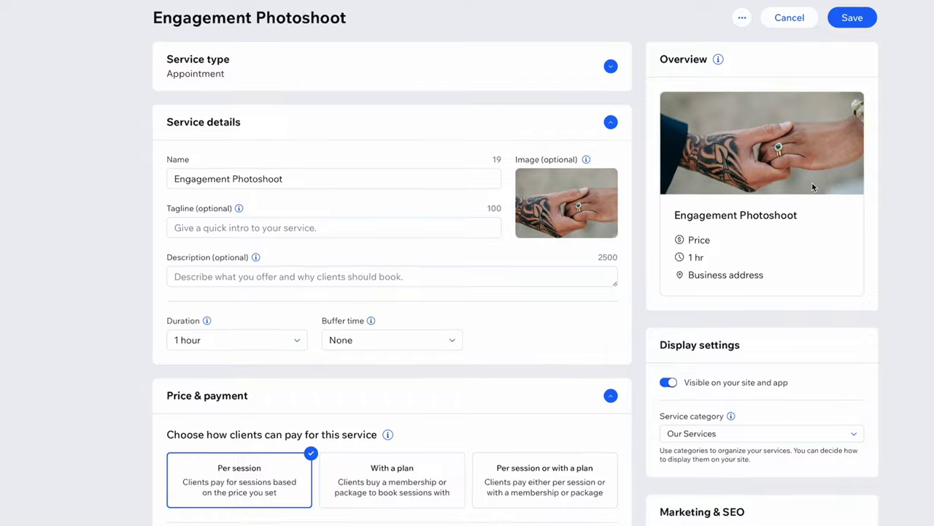
# Step: Review its pricing and staff, expanding the Images and Advanced settings sections
pyautogui.scroll(-5, 822, 159)
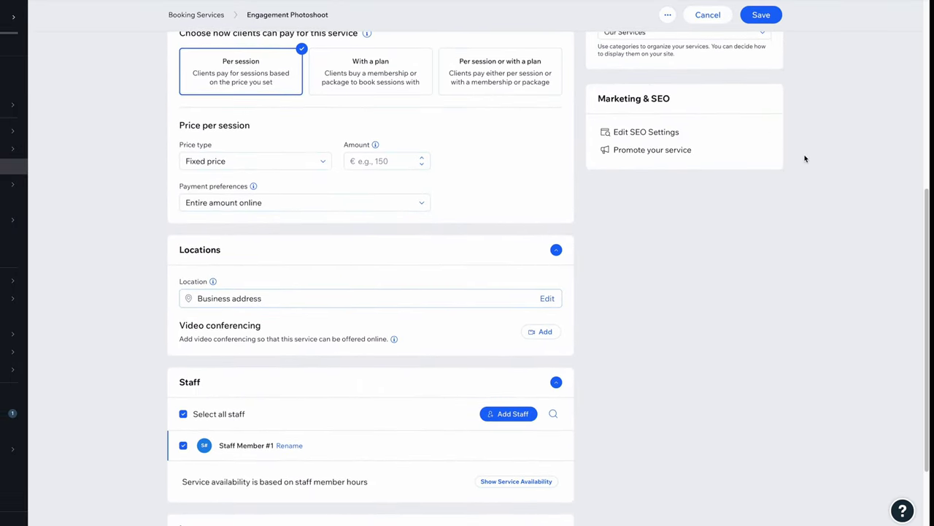
pyautogui.scroll(-2, 805, 158)
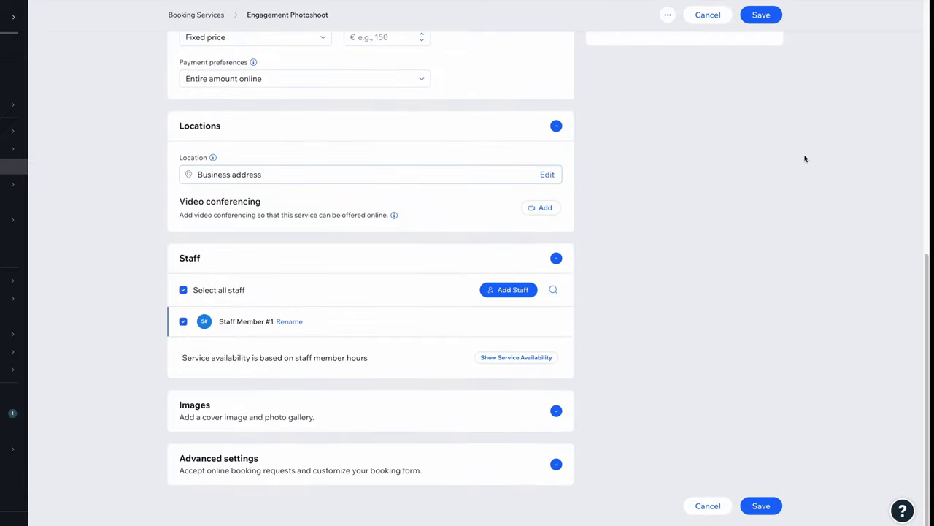
pyautogui.click(557, 412)
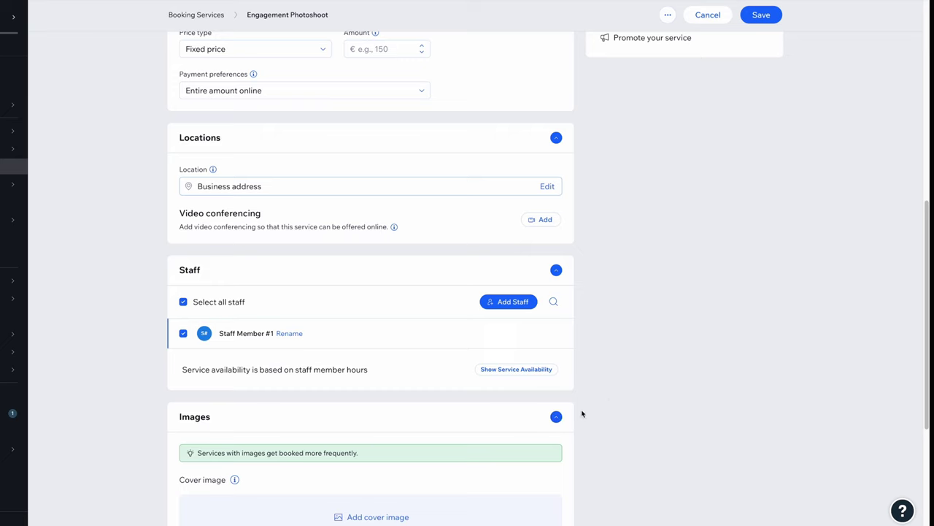
pyautogui.scroll(-4, 608, 400)
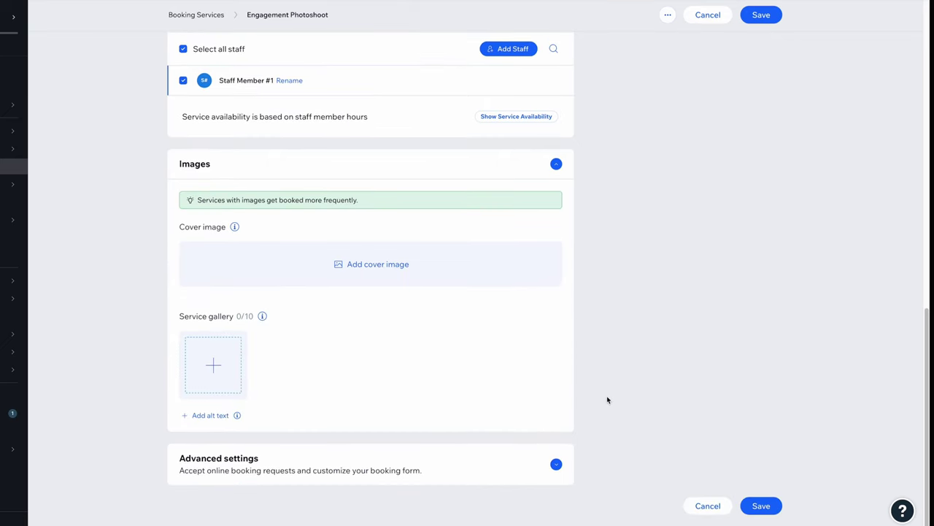
pyautogui.click(554, 464)
pyautogui.scroll(-4, 614, 459)
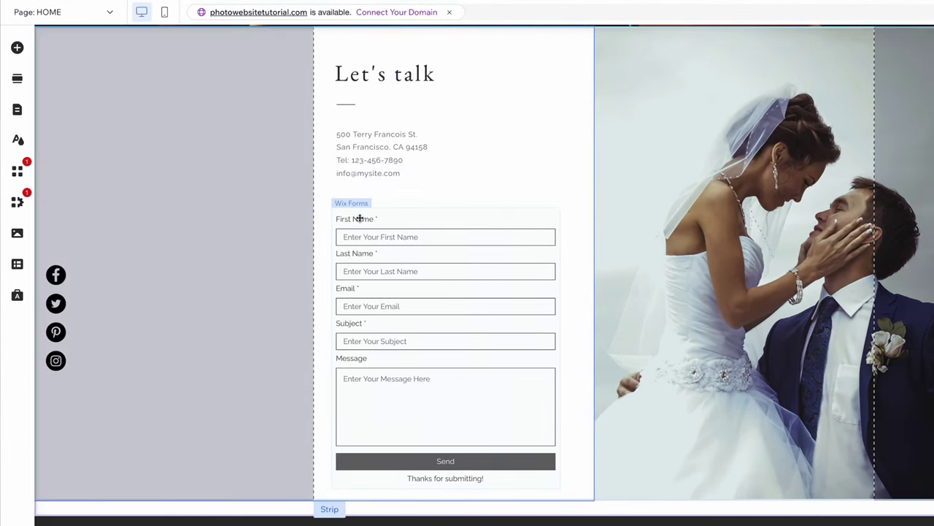
pyautogui.click(360, 218)
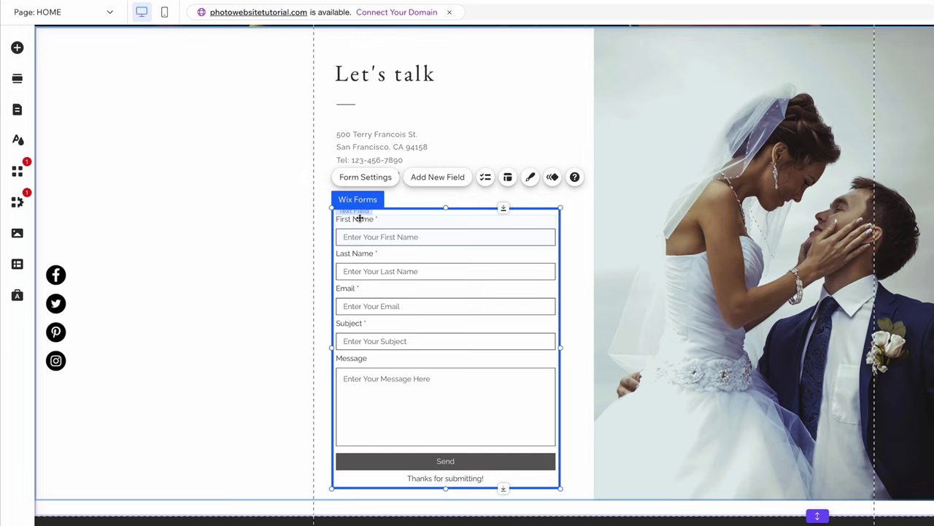
pyautogui.click(437, 177)
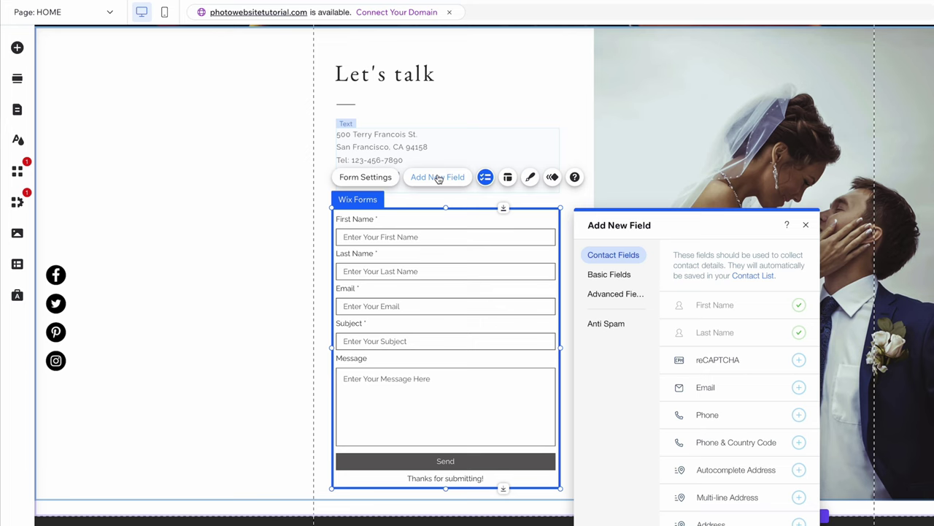
pyautogui.click(438, 179)
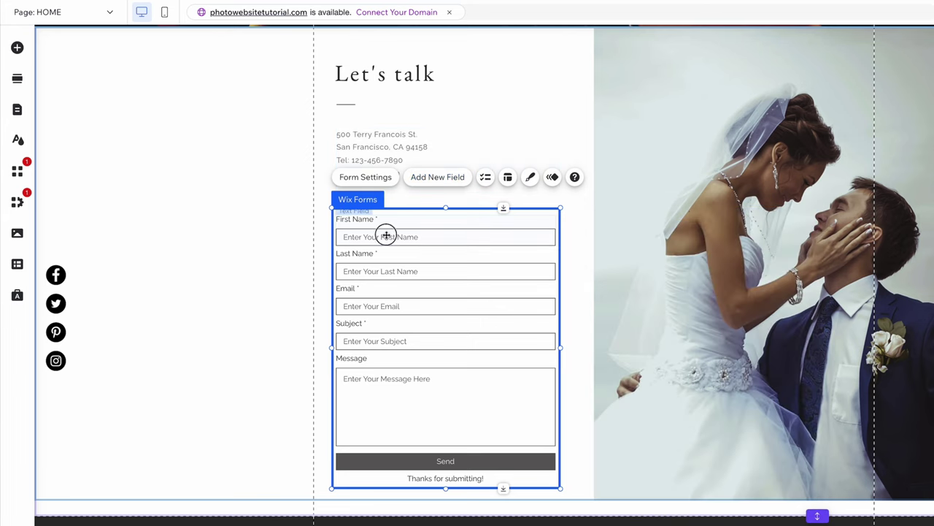
pyautogui.click(386, 235)
pyautogui.click(360, 252)
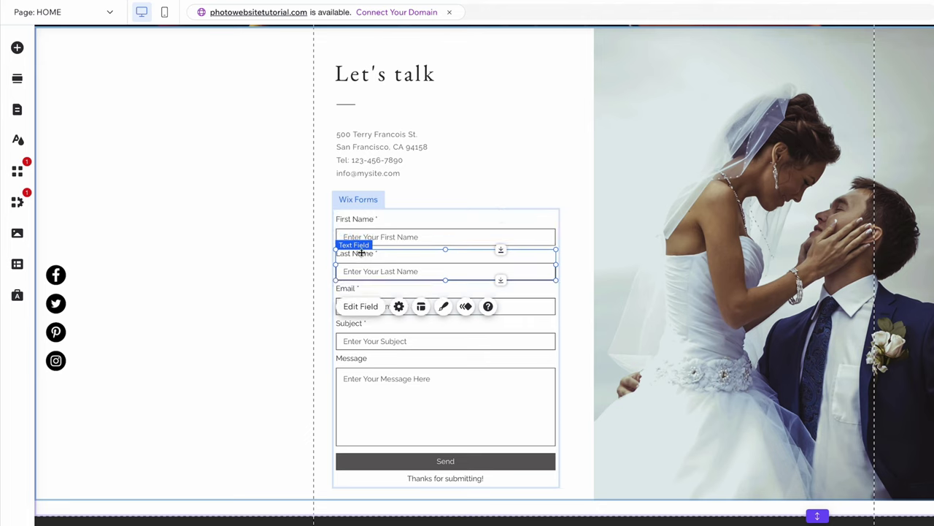
pyautogui.click(355, 290)
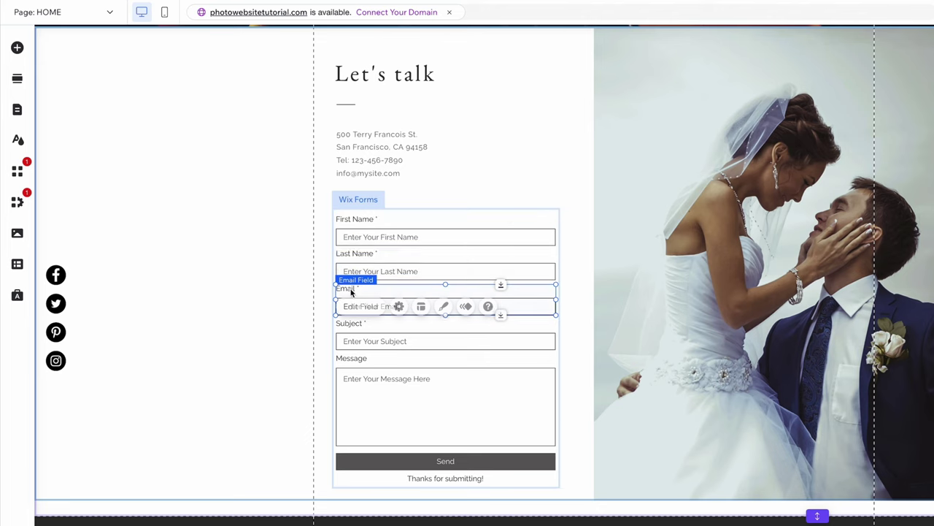
pyautogui.click(351, 199)
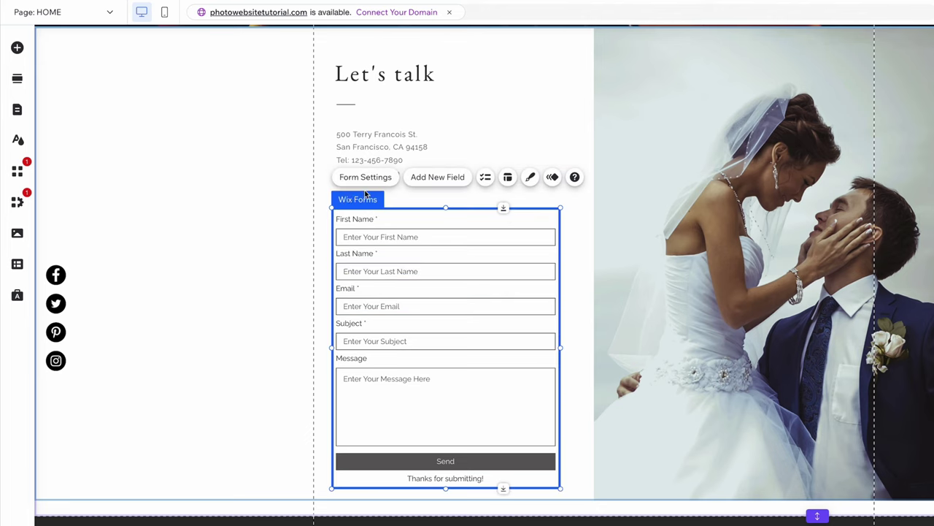
pyautogui.click(367, 177)
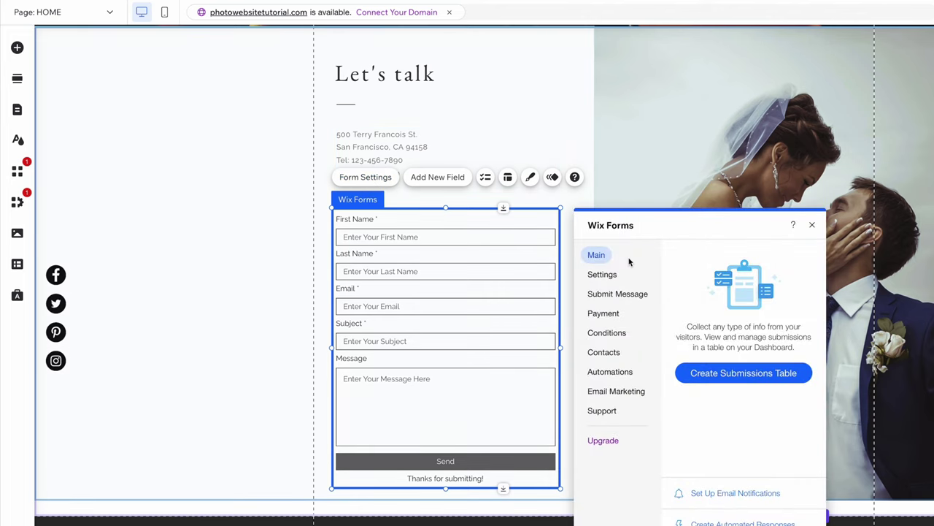
pyautogui.click(613, 313)
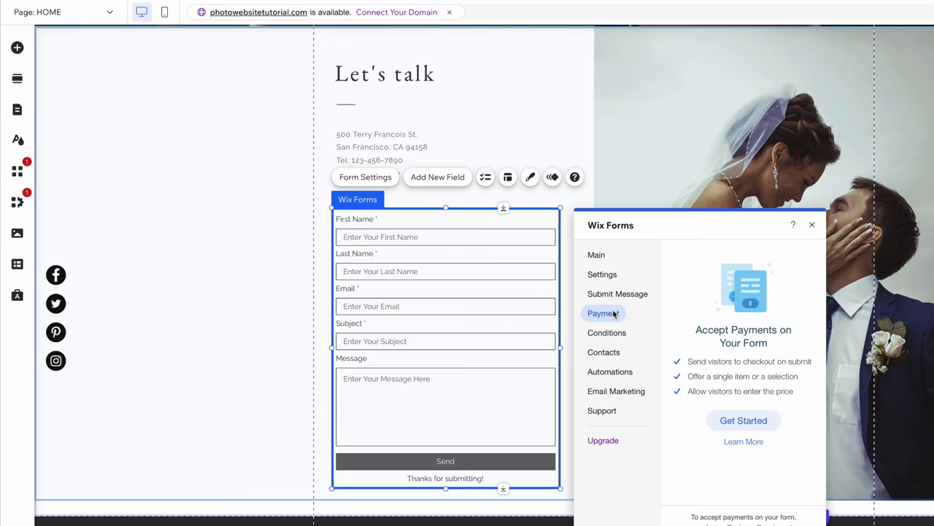
pyautogui.click(17, 47)
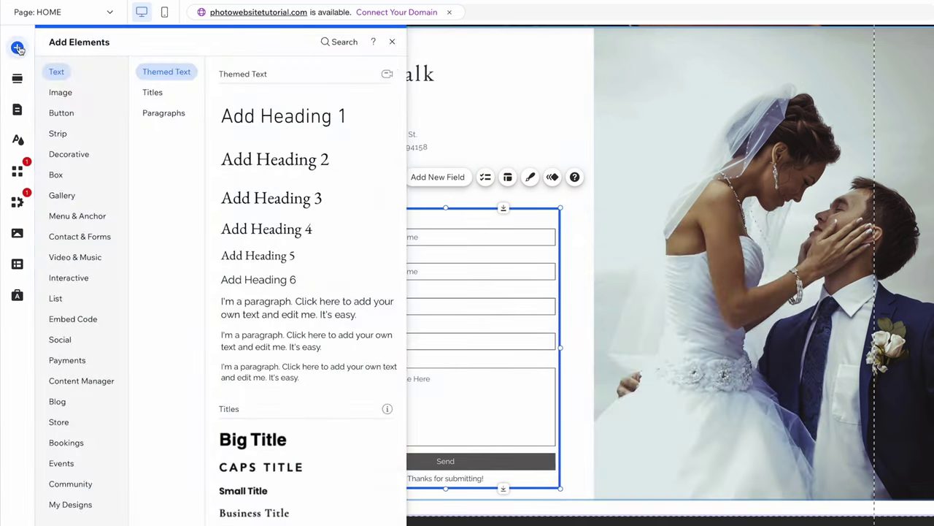
pyautogui.click(55, 174)
pyautogui.click(73, 238)
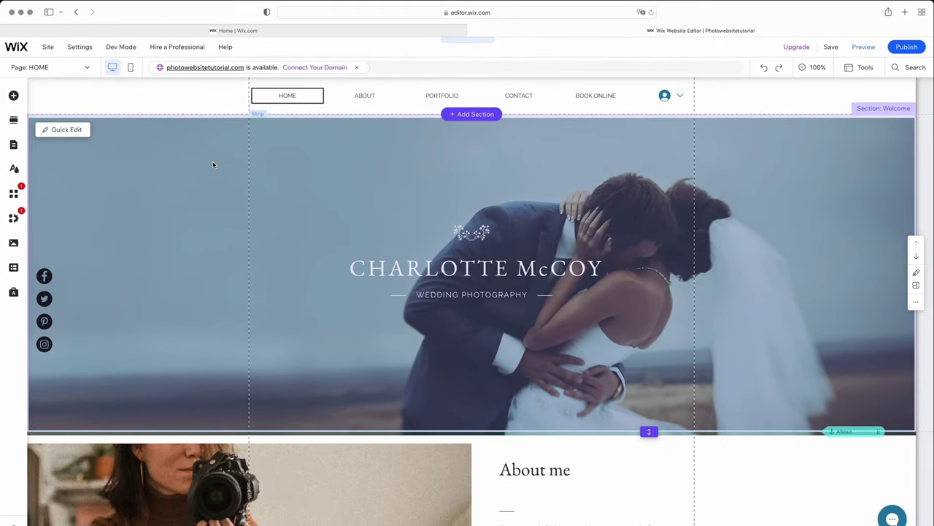
# Step: Start the Get Found on Google SEO setup and confirm the business name
pyautogui.click(80, 48)
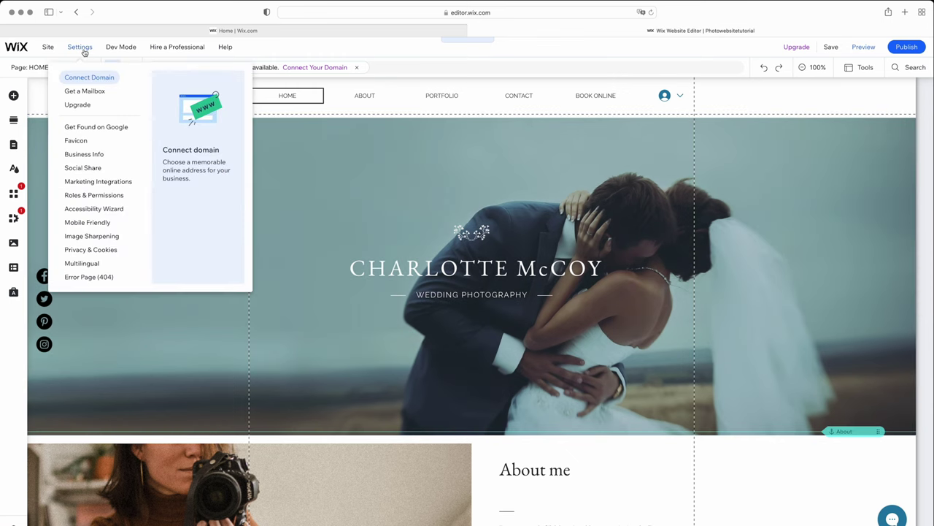
pyautogui.click(94, 128)
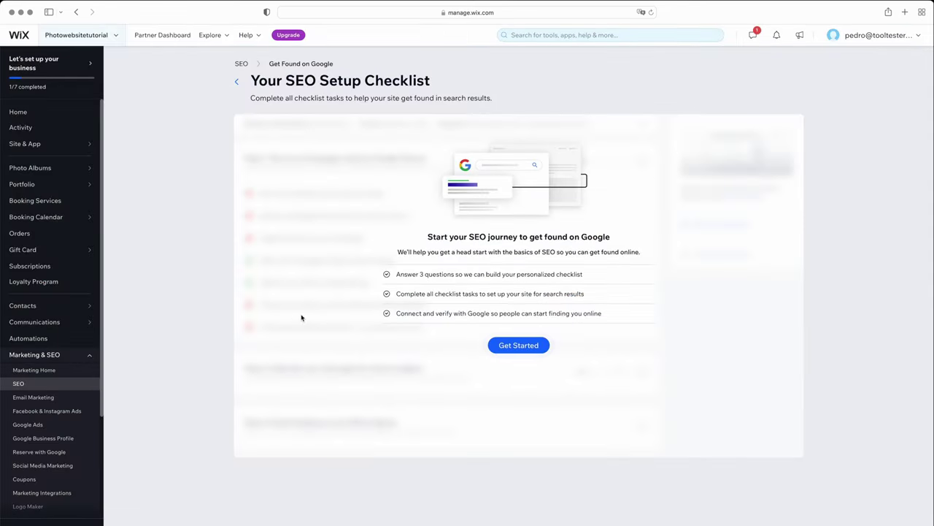
pyautogui.click(491, 348)
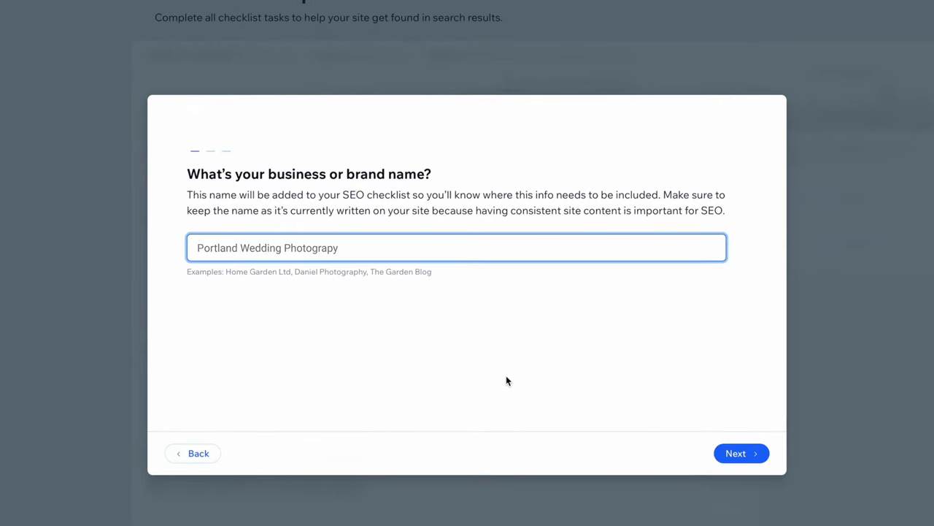
pyautogui.click(741, 462)
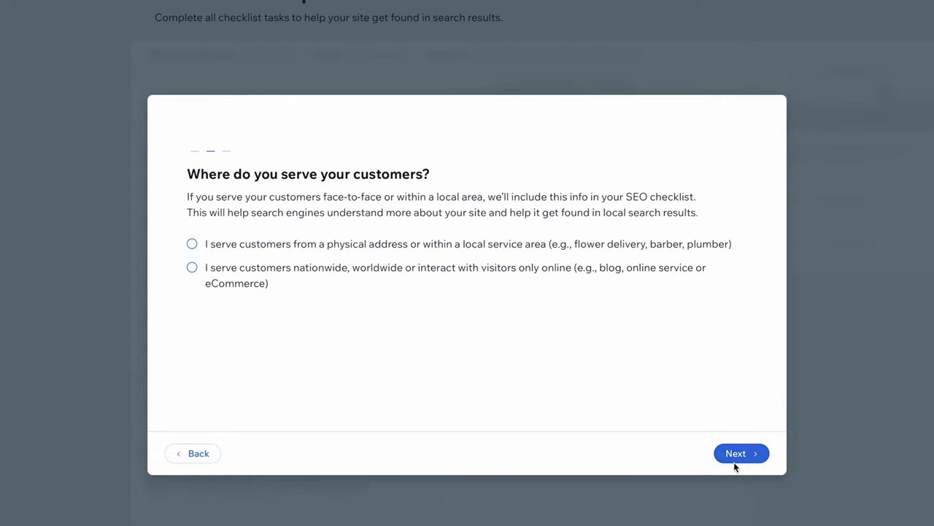
# Step: Set a local service area of Portland, OR, USA and add two Portland photography keywords
pyautogui.click(248, 249)
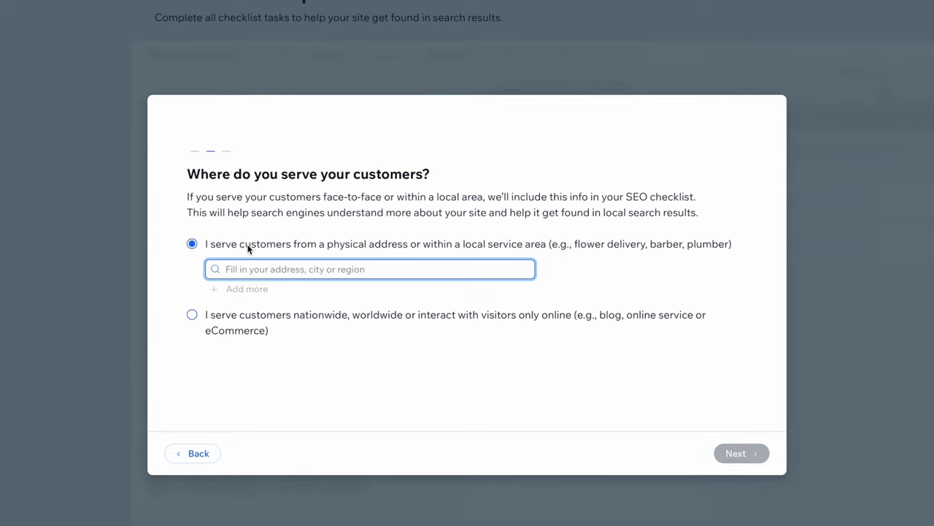
pyautogui.write('Portland')
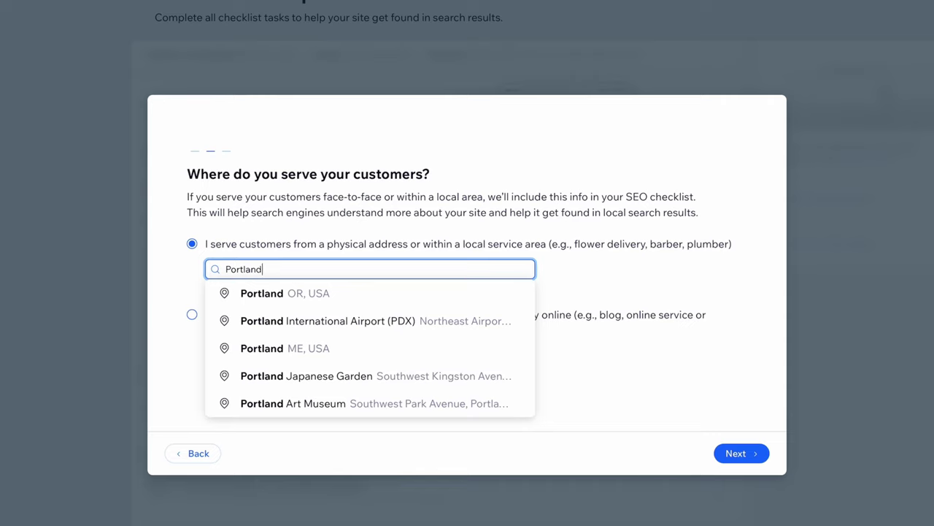
pyautogui.click(261, 294)
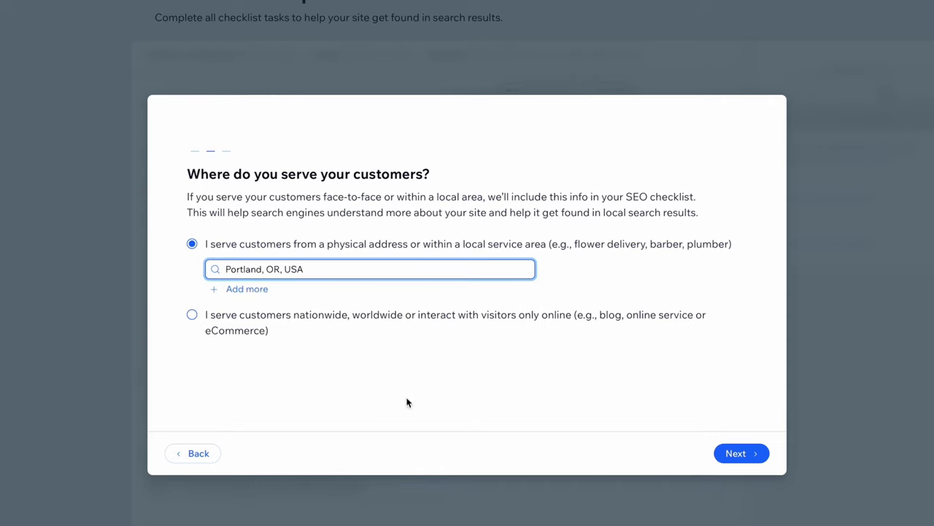
pyautogui.click(740, 456)
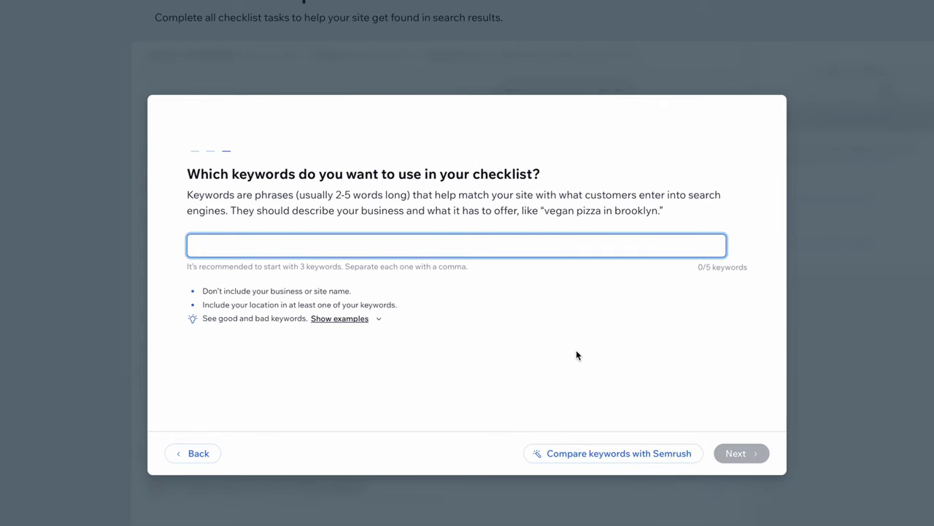
pyautogui.write('Portland wedding photography, portland engagement photography')
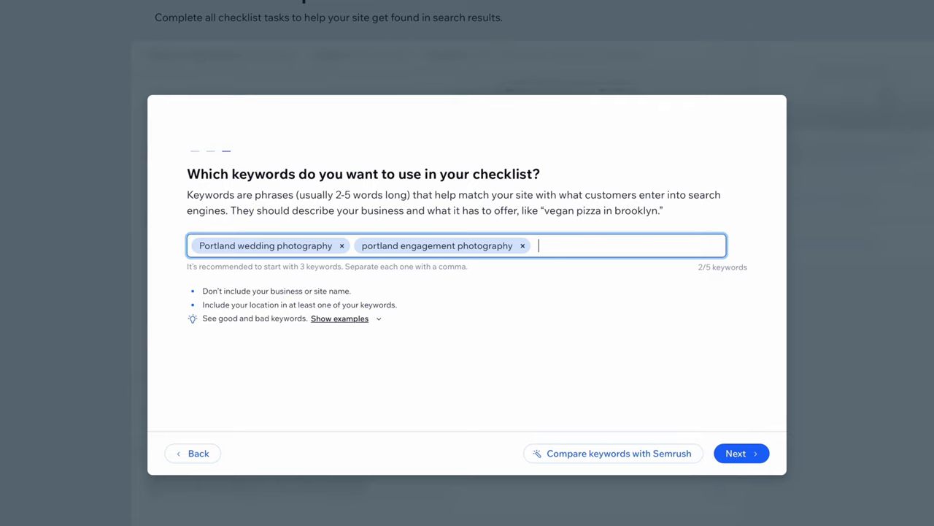
pyautogui.click(743, 455)
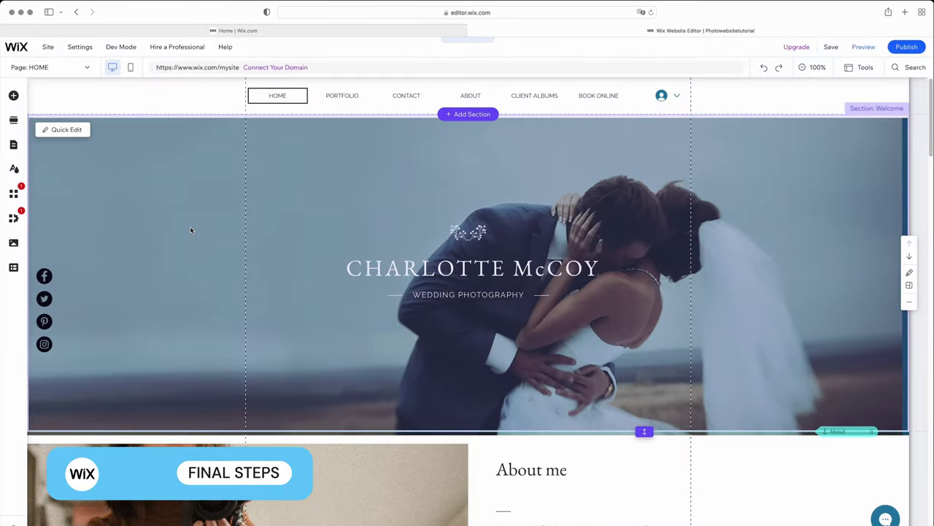
# Step: In Manage Pages, move ABOUT directly below HOME and open CLIENT ALBUMS' options to hide it
pyautogui.click(87, 69)
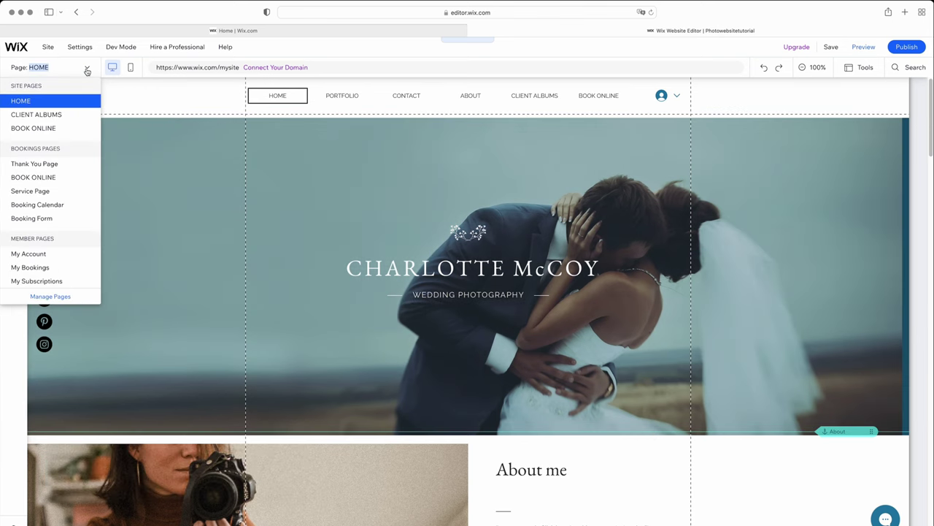
pyautogui.click(58, 297)
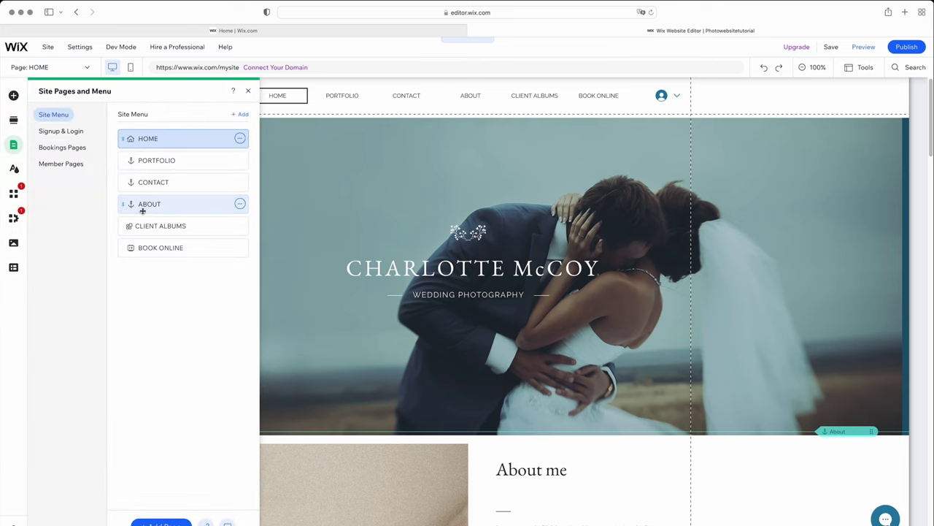
pyautogui.moveTo(142, 211); pyautogui.dragTo(147, 162)
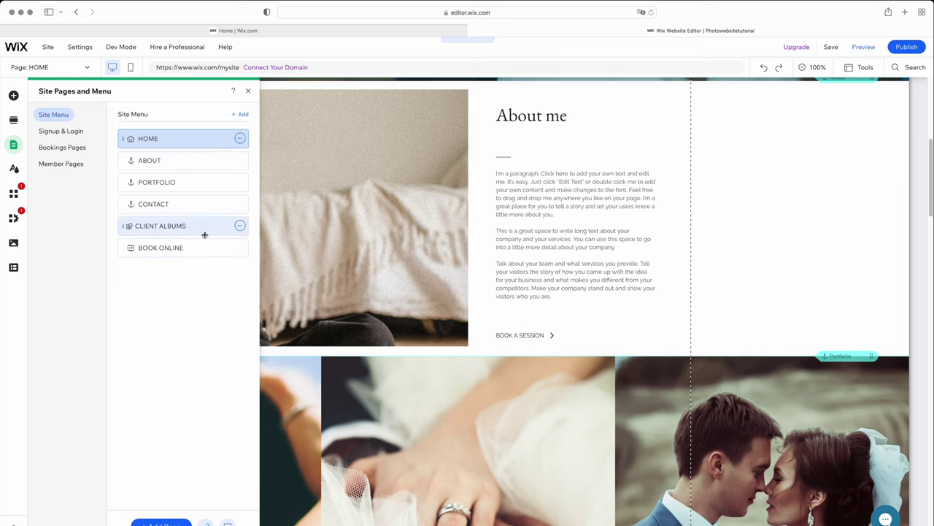
pyautogui.click(240, 226)
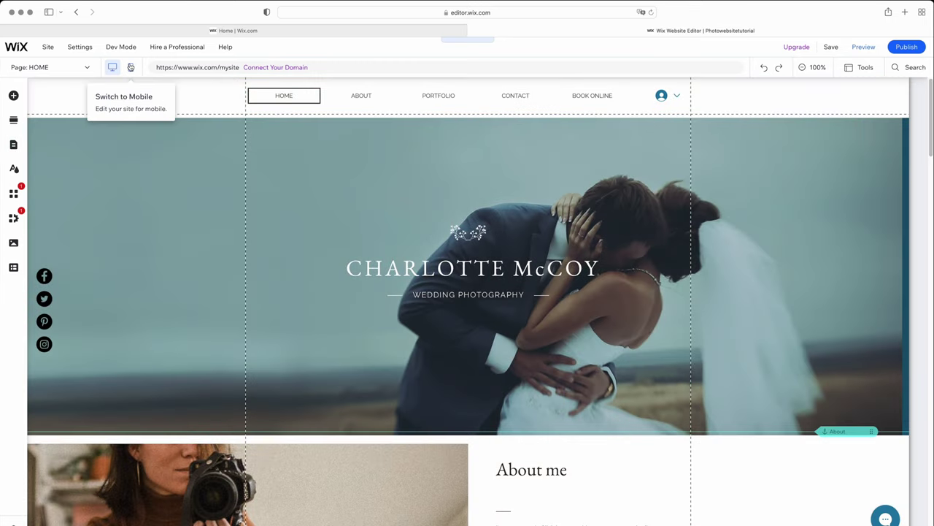
# Step: Switch to mobile view and scroll from the hero down to the Let's talk form
pyautogui.click(131, 67)
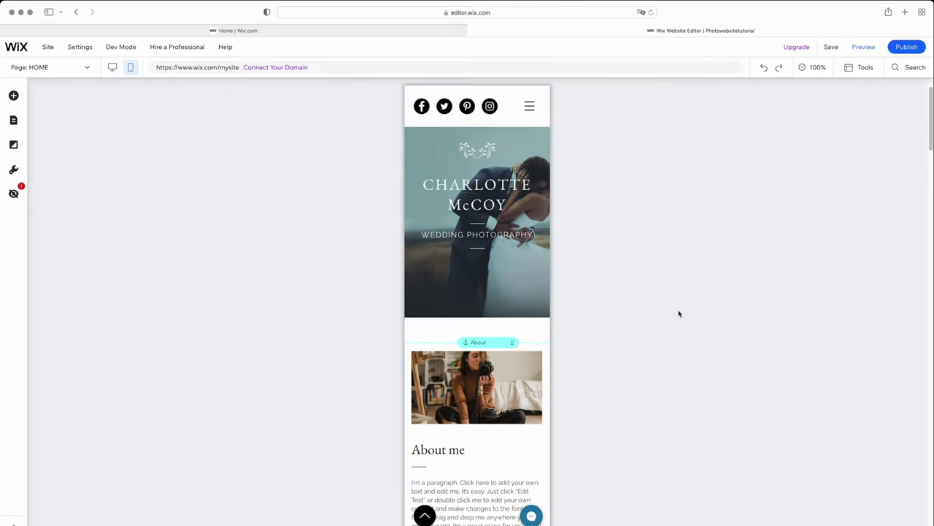
pyautogui.scroll(-10, 679, 314)
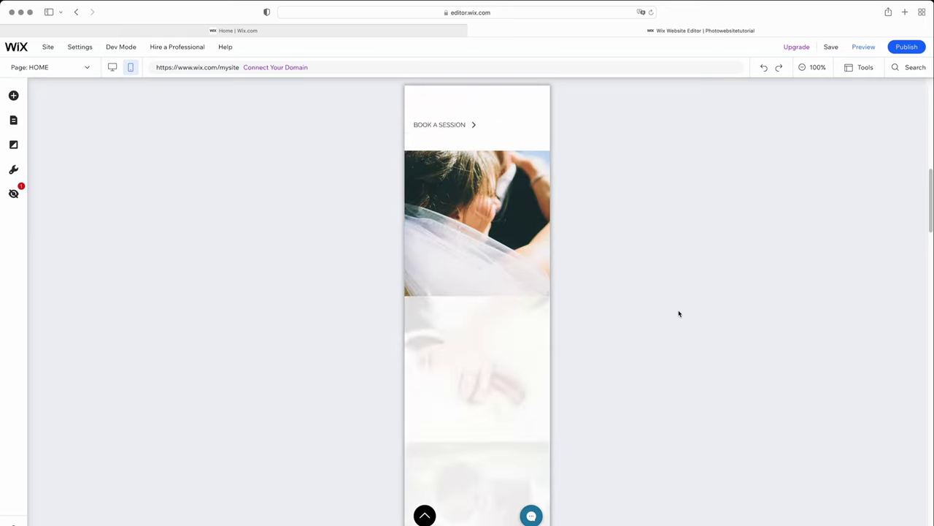
pyautogui.scroll(-10, 679, 314)
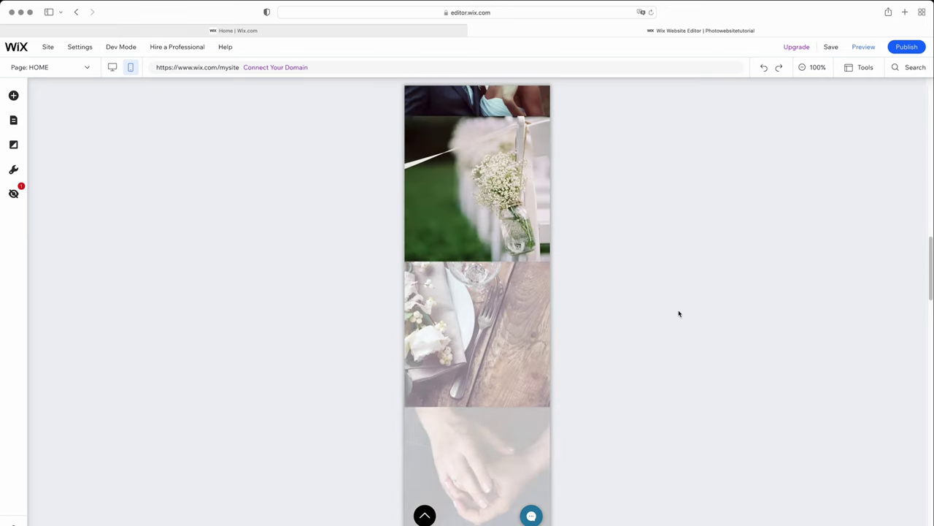
pyautogui.scroll(-10, 678, 314)
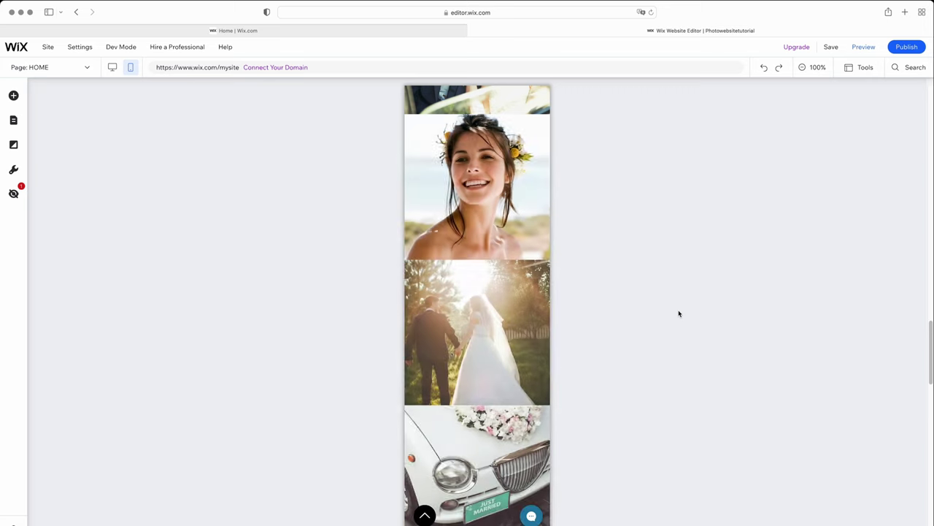
pyautogui.scroll(-10, 679, 314)
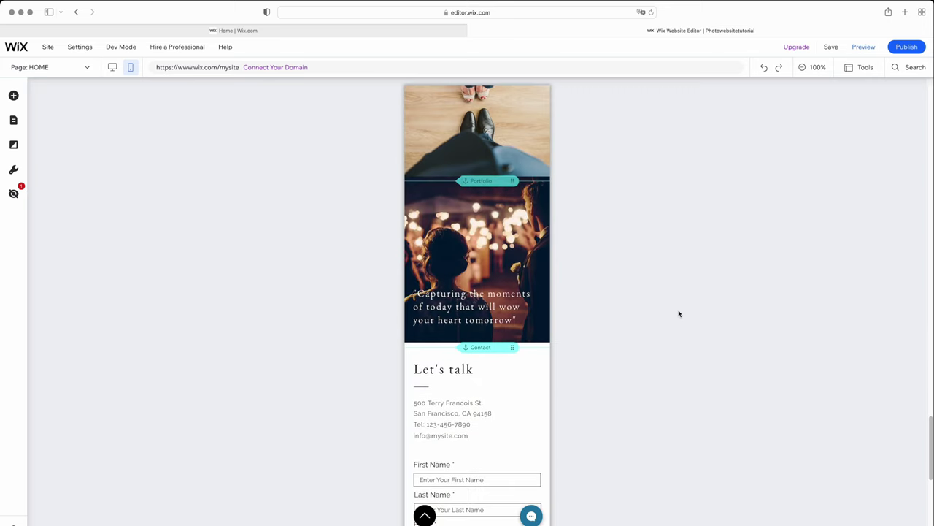
# Step: Publish the site and check the Congratulations dialog showing its wixsite.com address
pyautogui.click(909, 48)
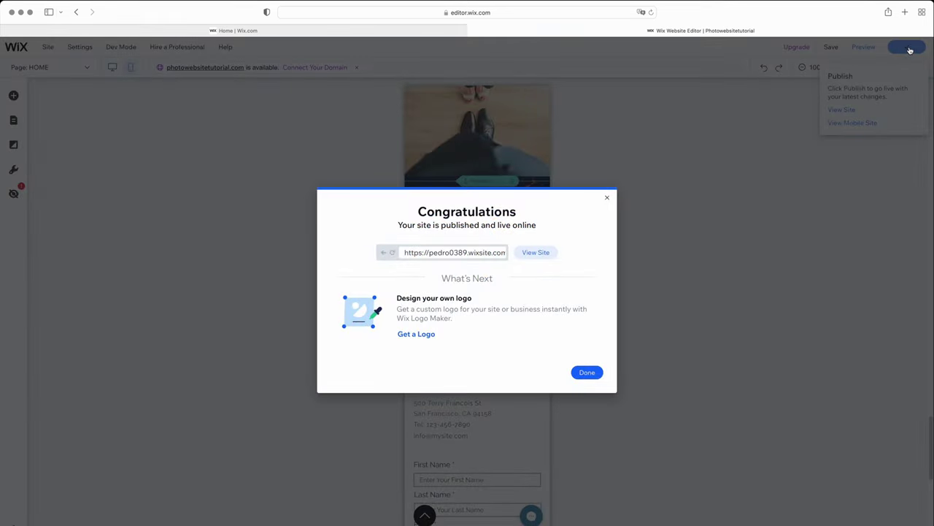